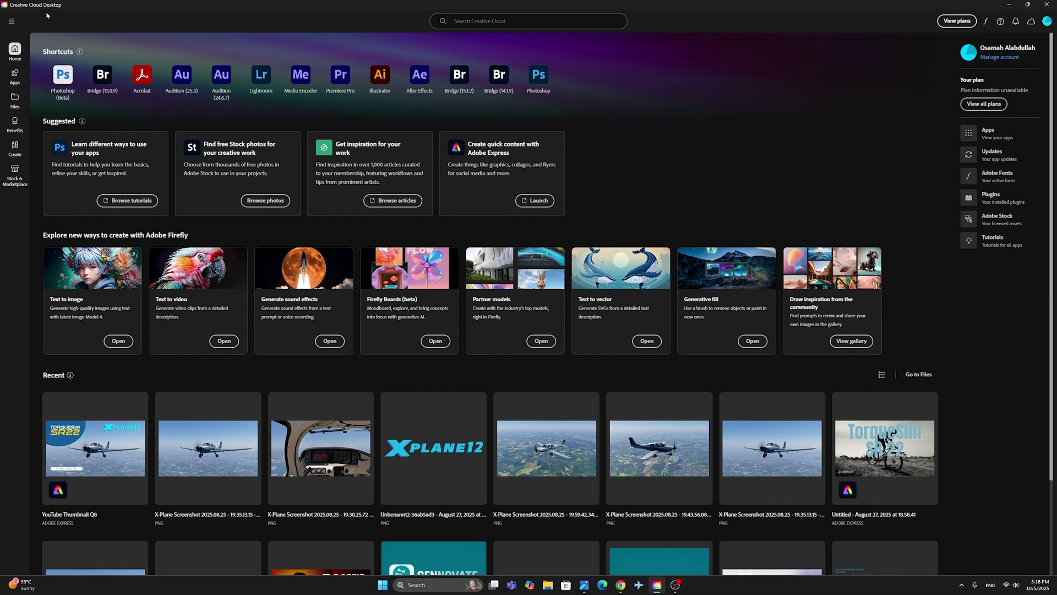
Launch Photoshop (Beta) from the beta apps and create a new document from the Default Photoshop Size photo preset, 7 x 5 in at 300 ppi.
left_click(12, 79)
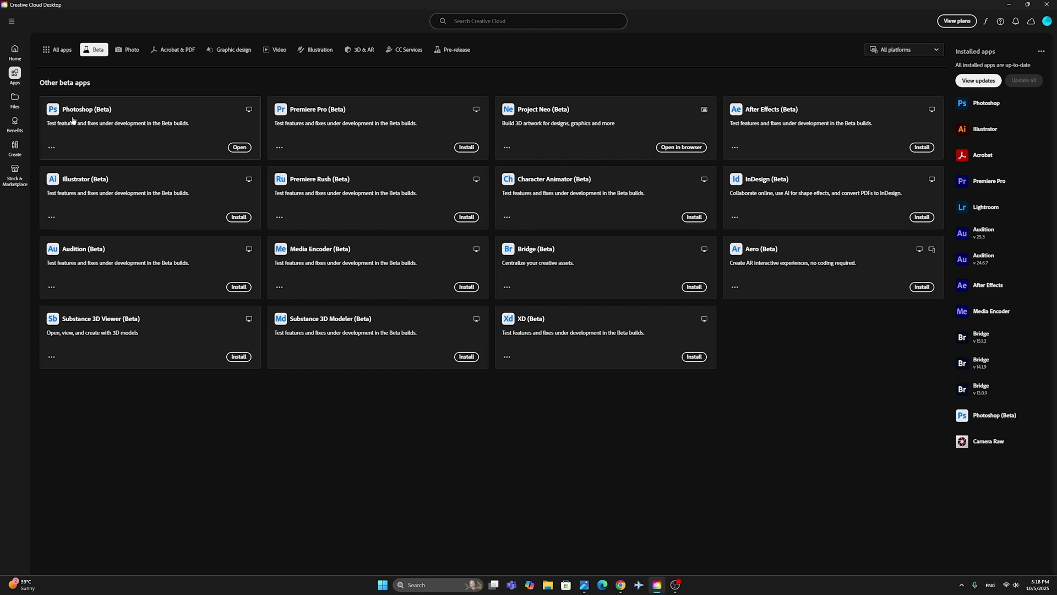
left_click(240, 147)
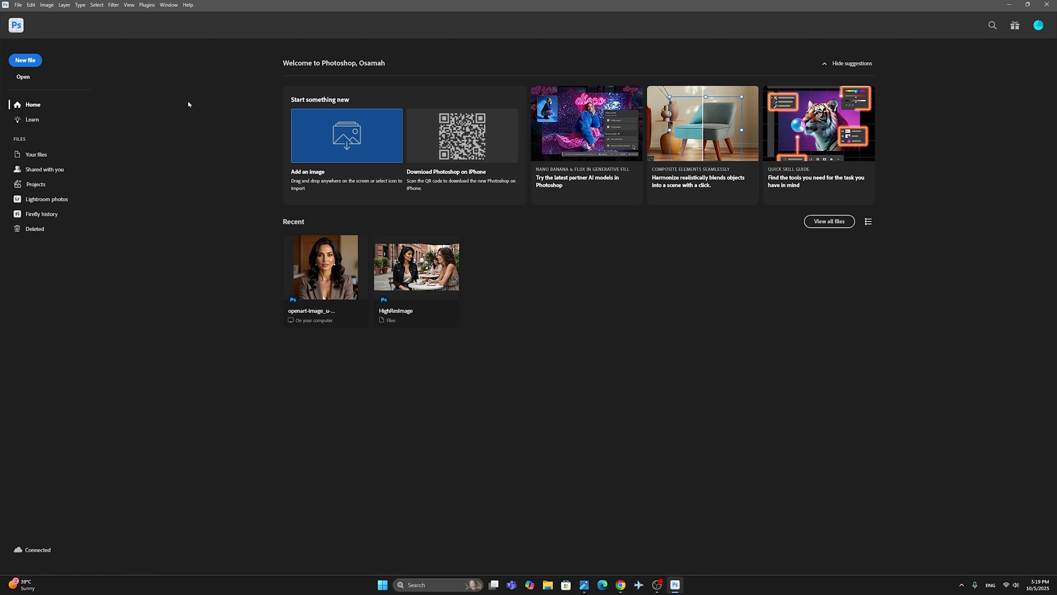
left_click(22, 62)
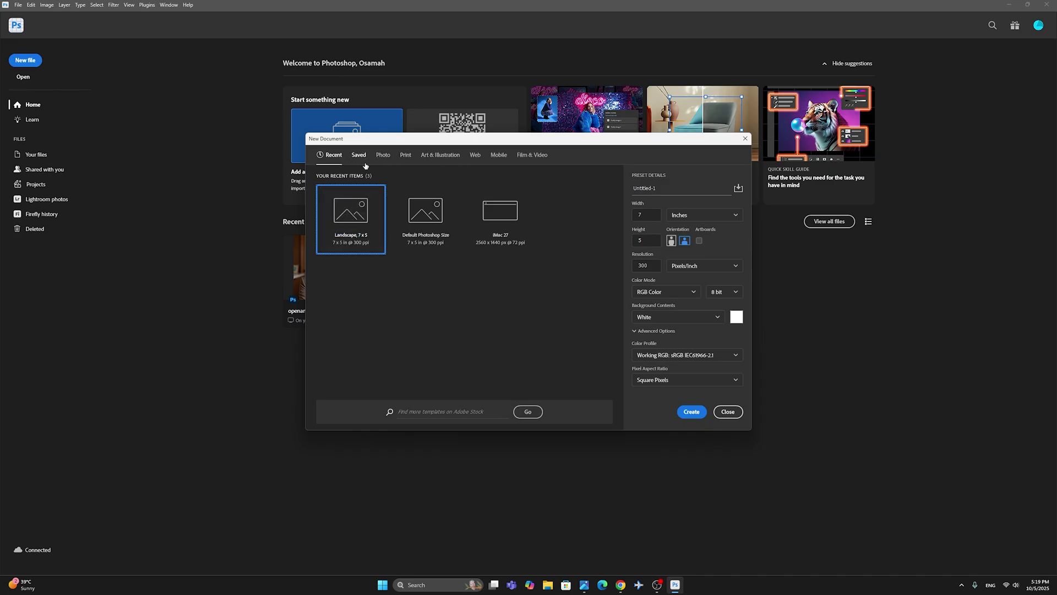
left_click(384, 155)
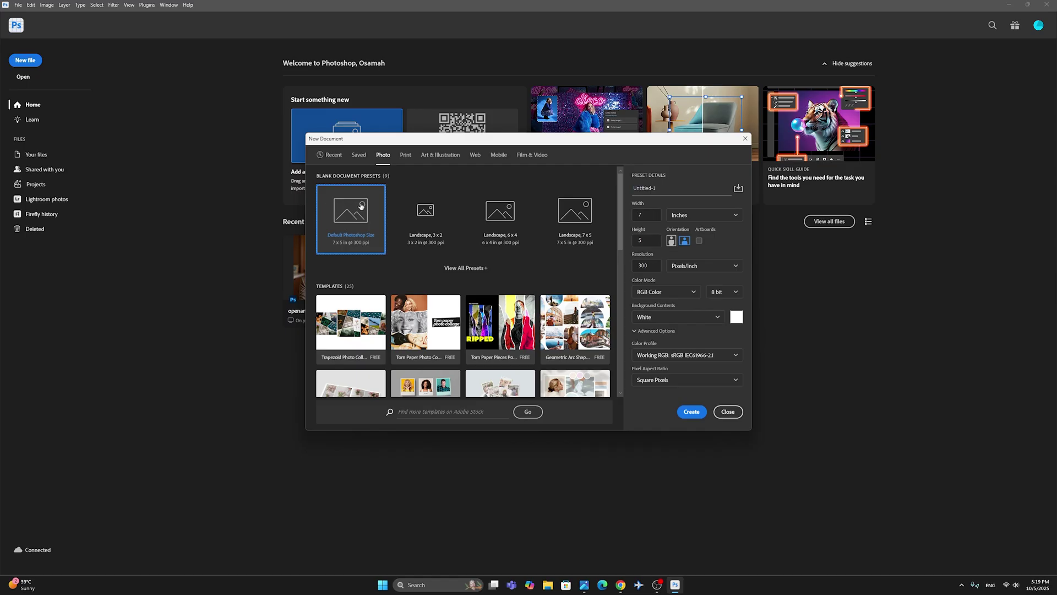
left_click(692, 415)
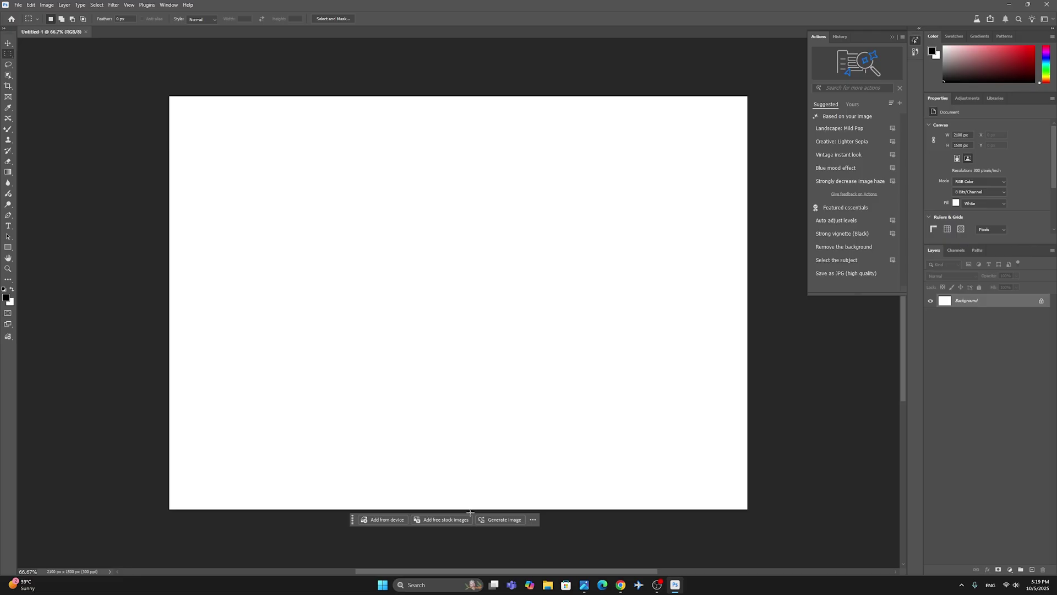
Generate an image from the prompt "Wide shot of the English countryside with grass areas typical of the southern part of the United Kindom during the day".
left_click(504, 523)
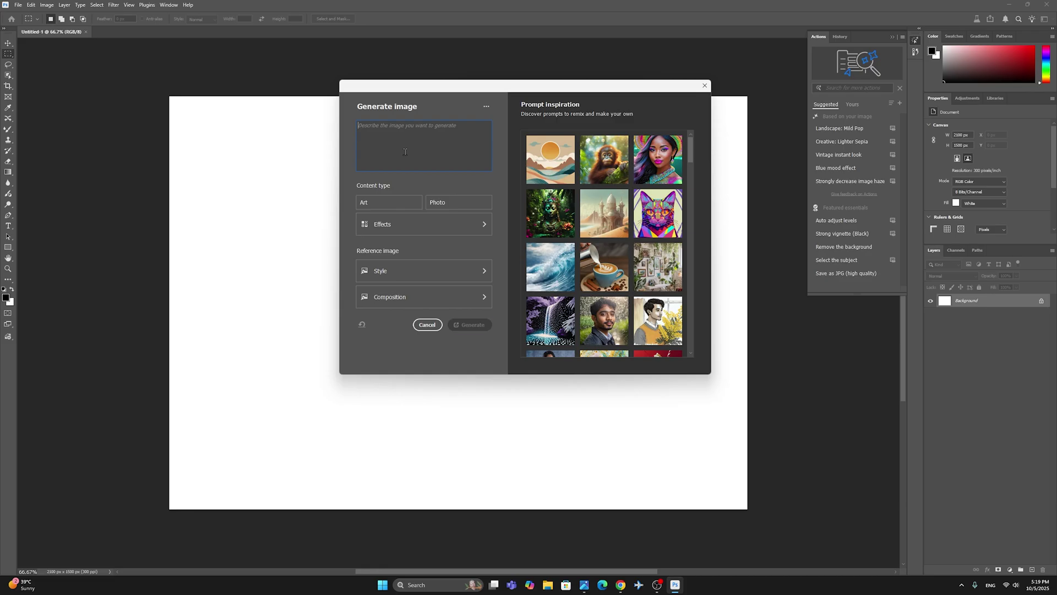
type("Wide shot of the English countryside with grass areas typical of the southern part of the United Kindom during the day")
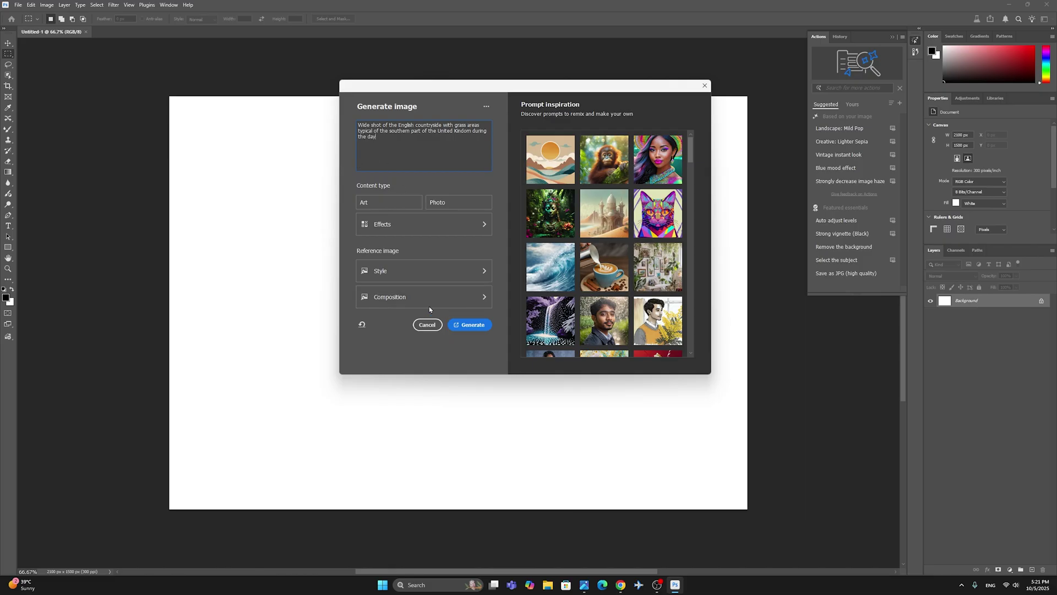
left_click(476, 327)
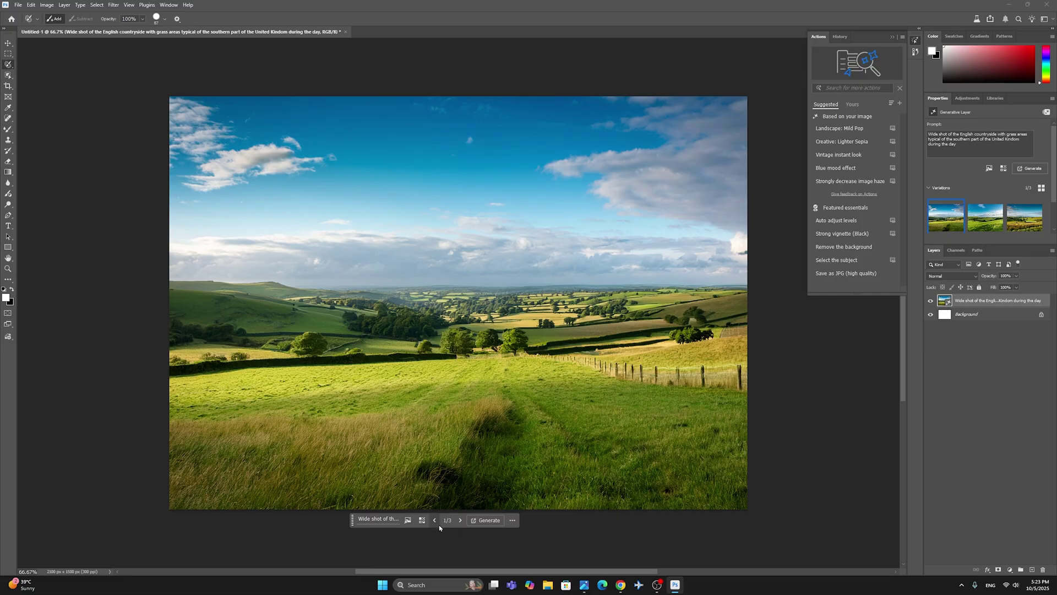
Compare the three generated countryside variations and keep the second one.
left_click(460, 521)
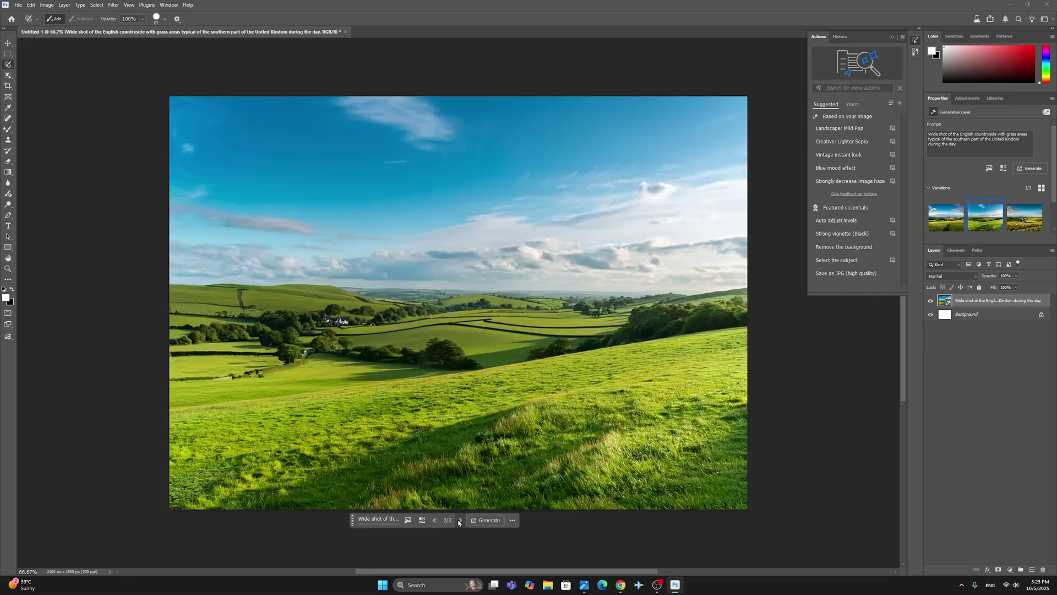
left_click(461, 520)
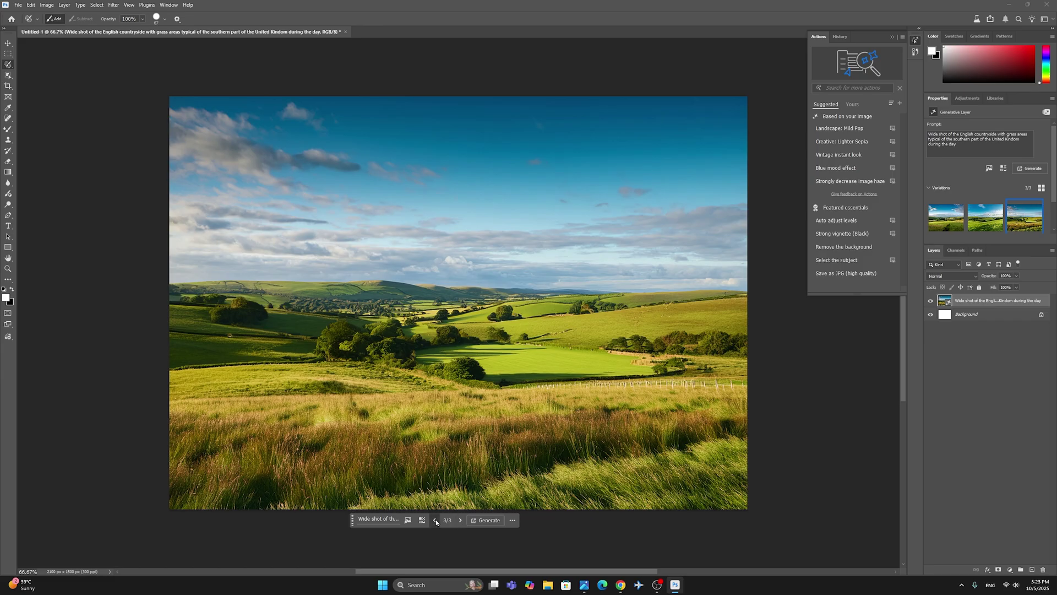
left_click(435, 520)
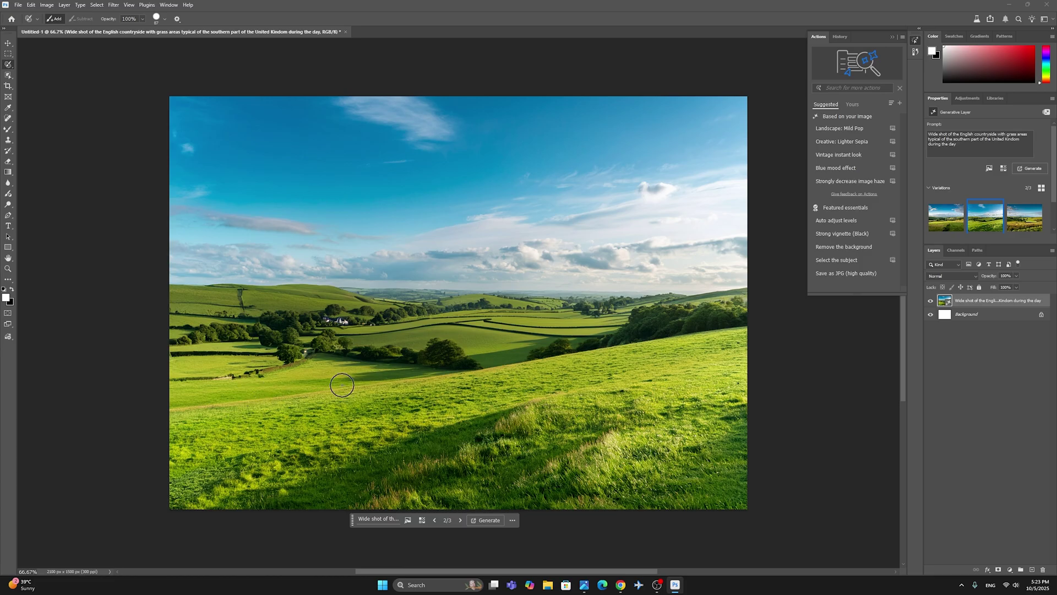
Paint a selection over a patch of the grassy slope in the right foreground with the Selection Brush Tool.
right_click(9, 67)
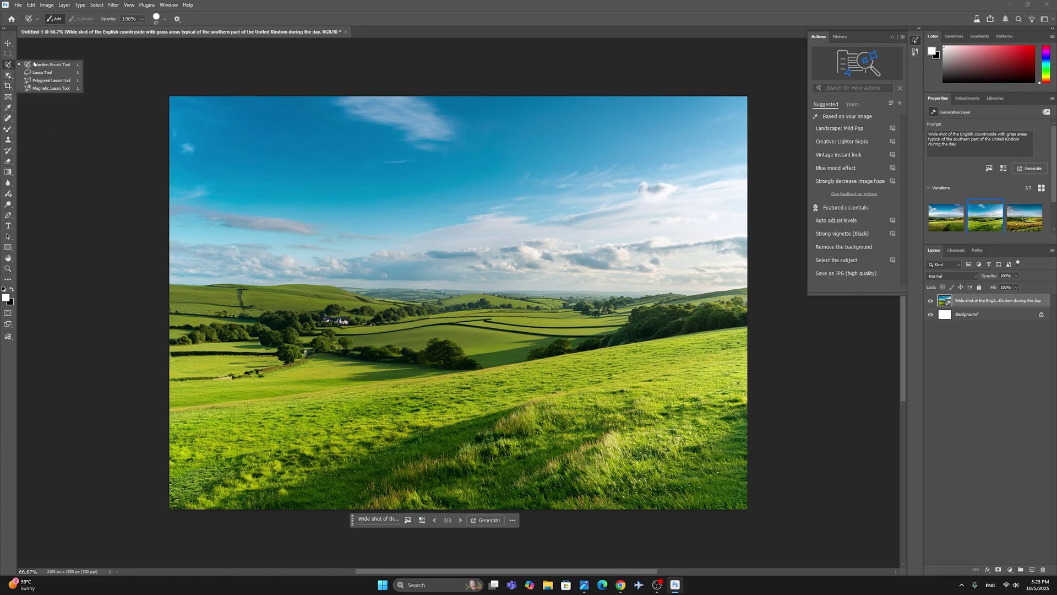
left_click(34, 66)
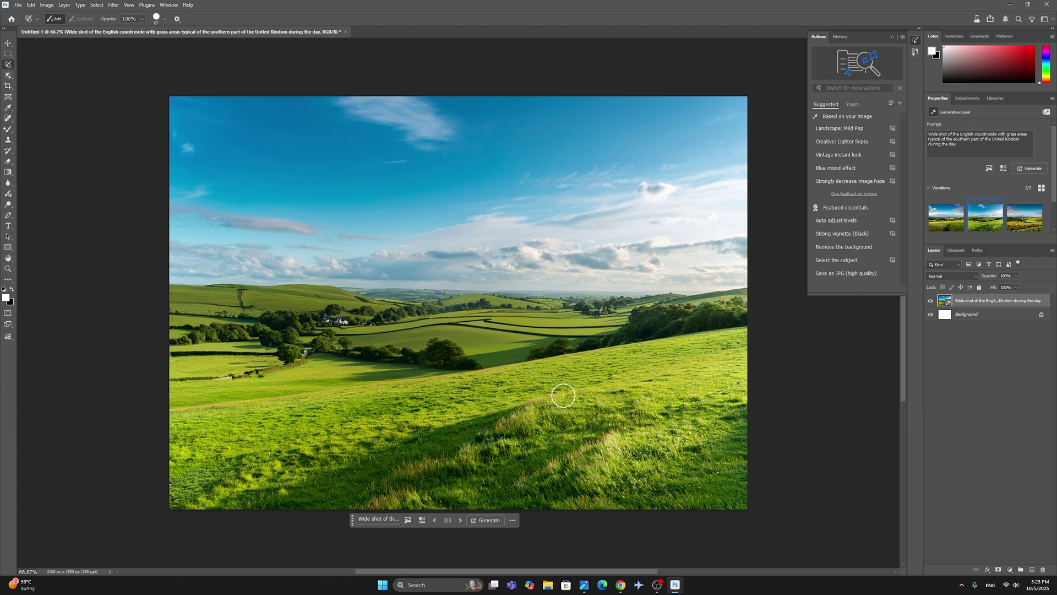
mouse_move(668, 364)
left_mouse_down()
mouse_move(584, 369)
mouse_move(599, 381)
mouse_move(646, 374)
mouse_move(648, 383)
mouse_move(588, 384)
mouse_move(617, 403)
mouse_move(647, 376)
mouse_move(657, 386)
mouse_move(667, 377)
mouse_move(626, 397)
left_mouse_up()
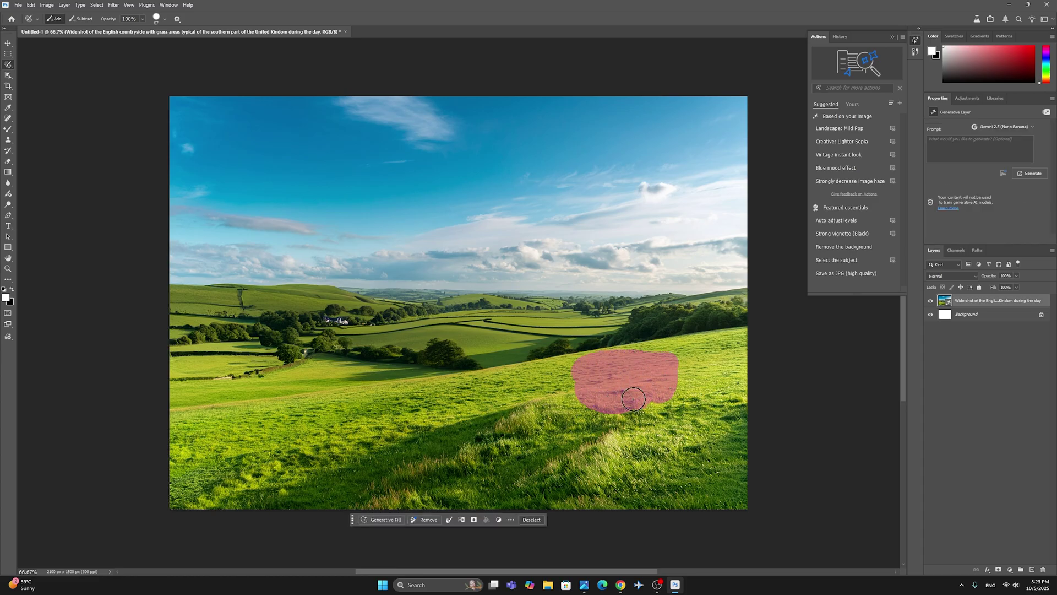
Fill the painted patch using Generative Fill with the Gemini 2.5 (Nano Banana) model and the prompt "Add red farm tractor".
left_click(380, 521)
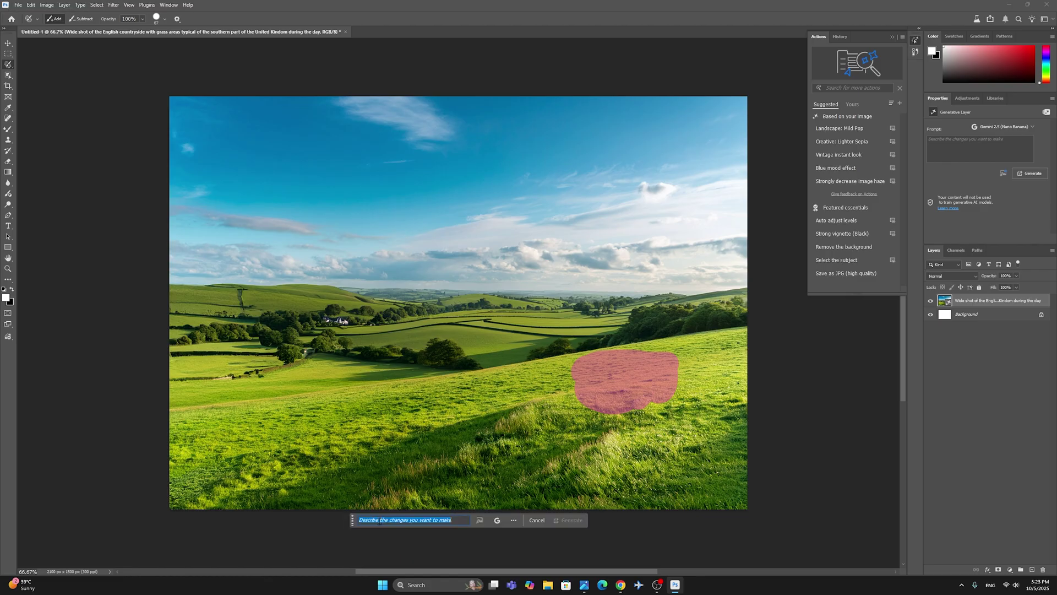
left_click(497, 521)
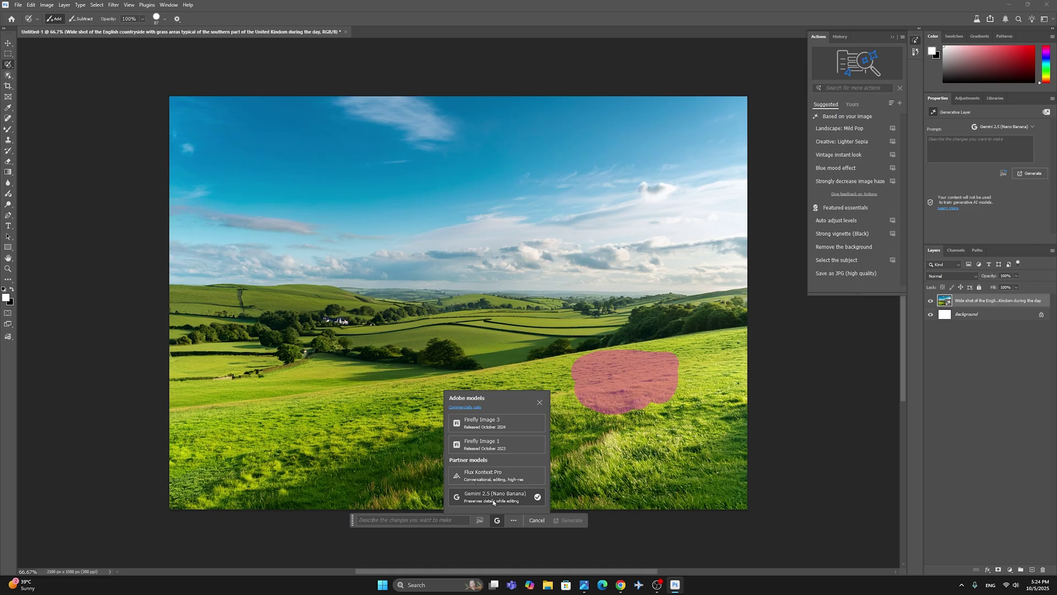
left_click(420, 518)
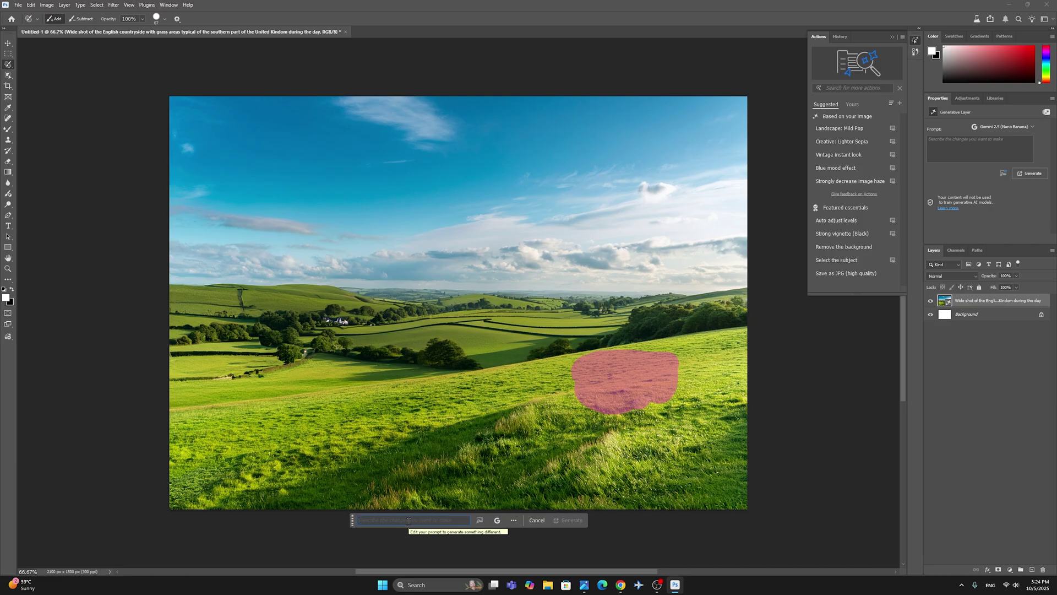
type("Add red farm tractor")
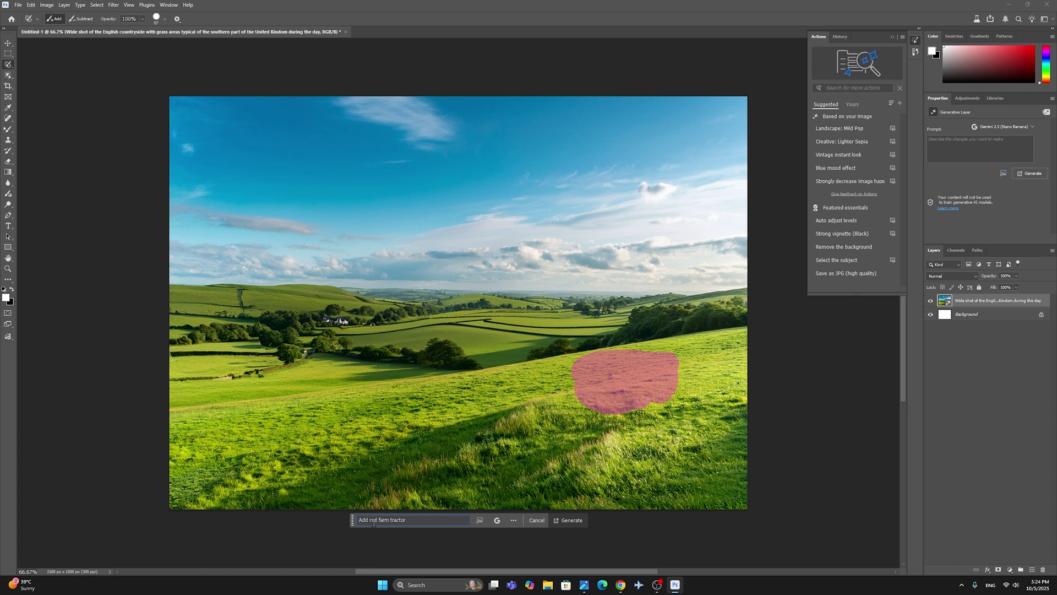
left_click(571, 520)
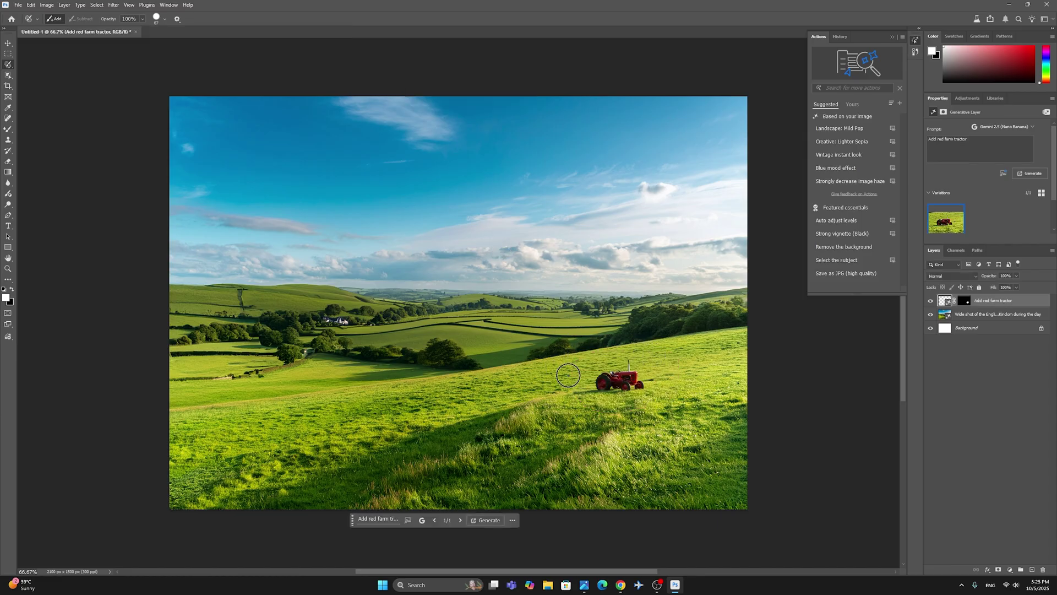
Examine the generated red tractor and the surrounding fields up close.
key("ctrl+plus")
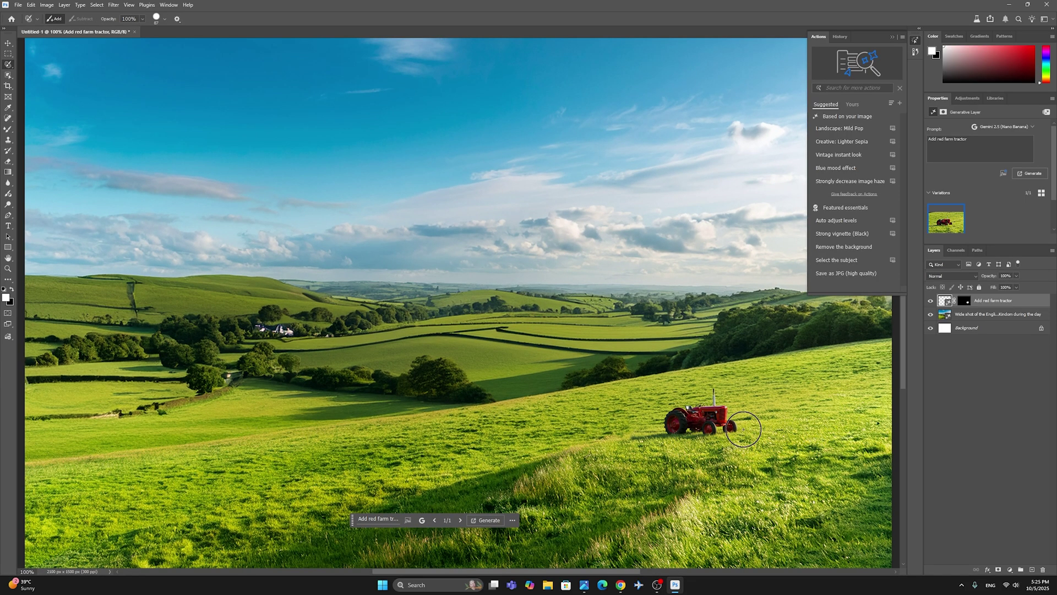
key("ctrl+plus")
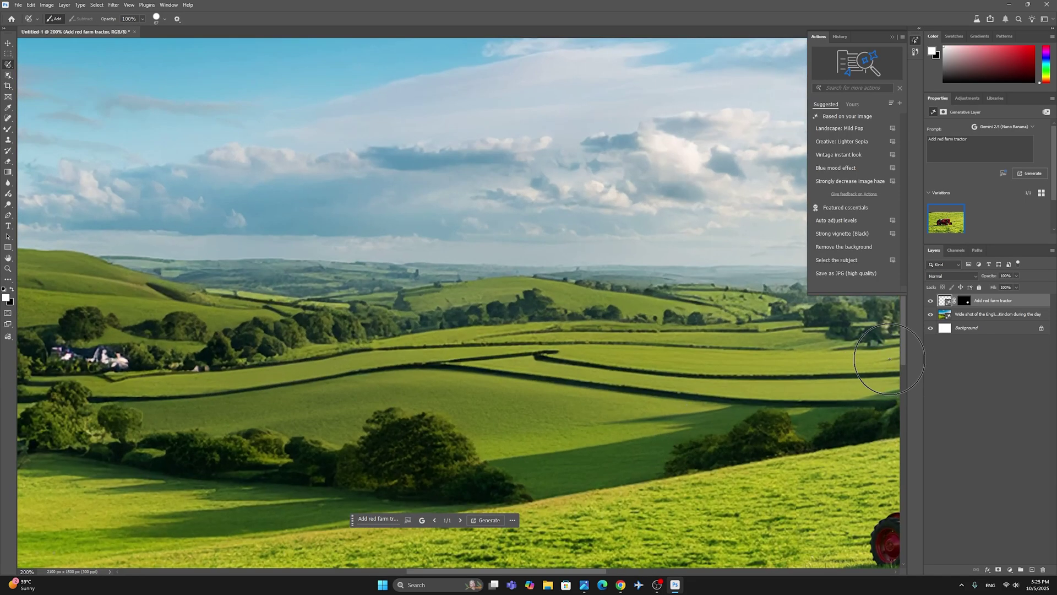
left_click_drag(904, 355, 905, 382)
left_click_drag(593, 575, 645, 574)
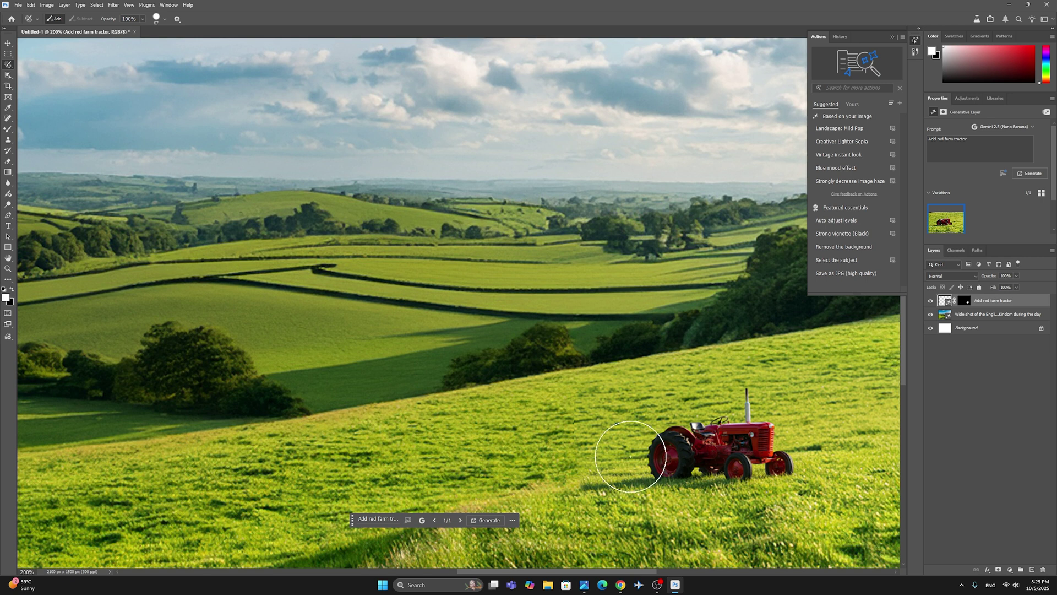
left_click_drag(556, 573, 462, 573)
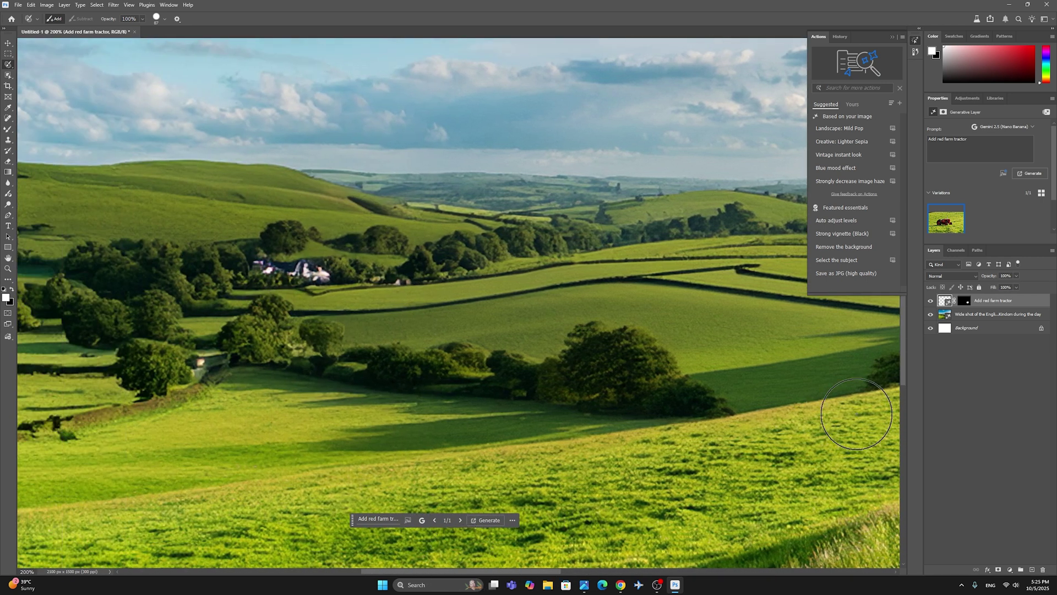
mouse_move(906, 379)
left_mouse_down()
mouse_move(905, 416)
mouse_move(515, 430)
left_mouse_up()
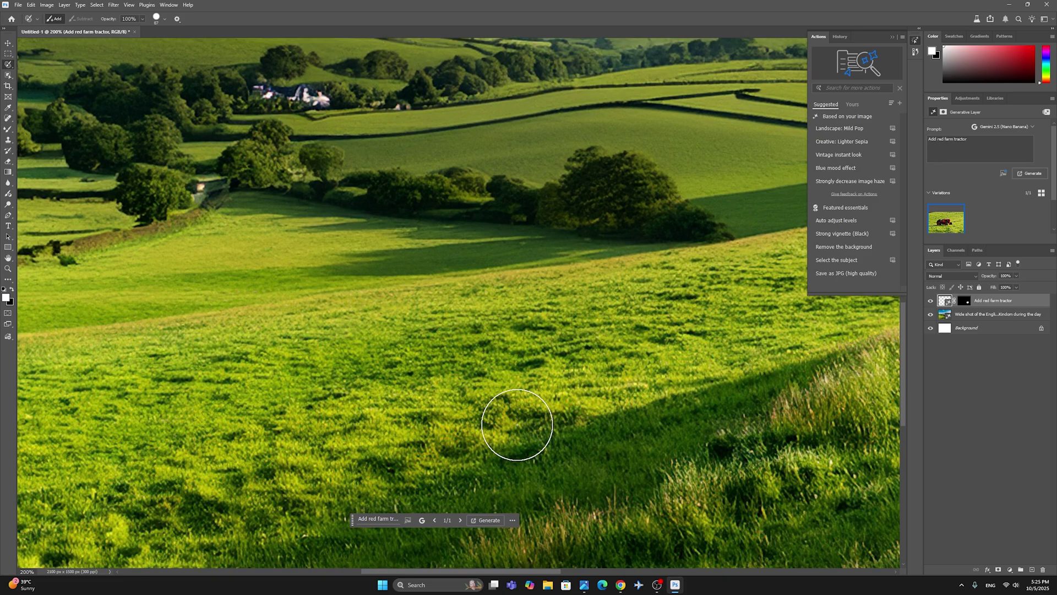
key("ctrl+minus")
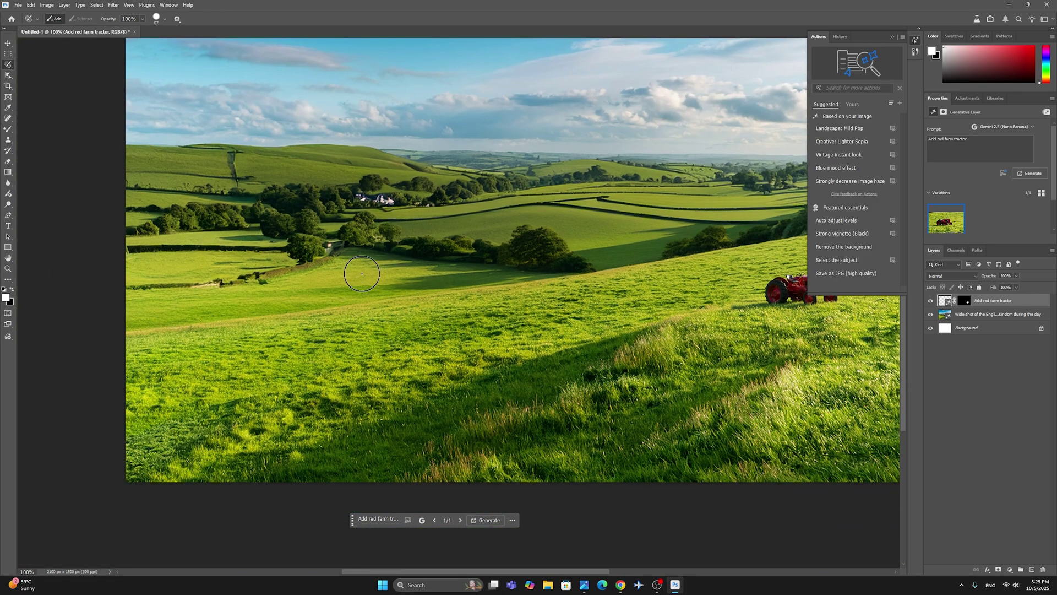
Brush-select a strip of the field below the left hedgerow and apply Generative Fill with the prompt "Cows grazing on grass".
left_click_drag(368, 271, 193, 300)
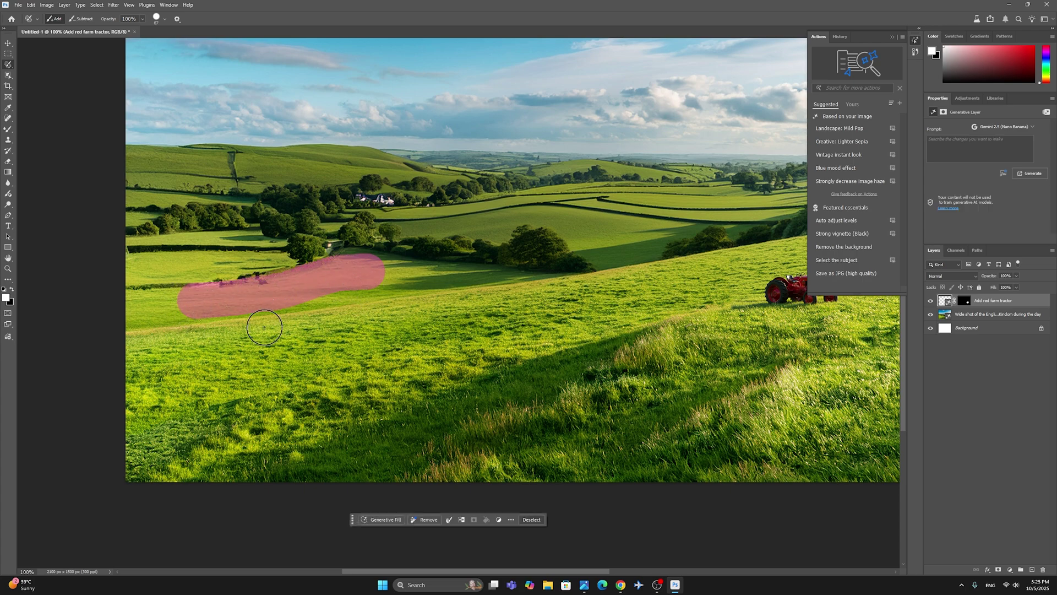
left_click(379, 520)
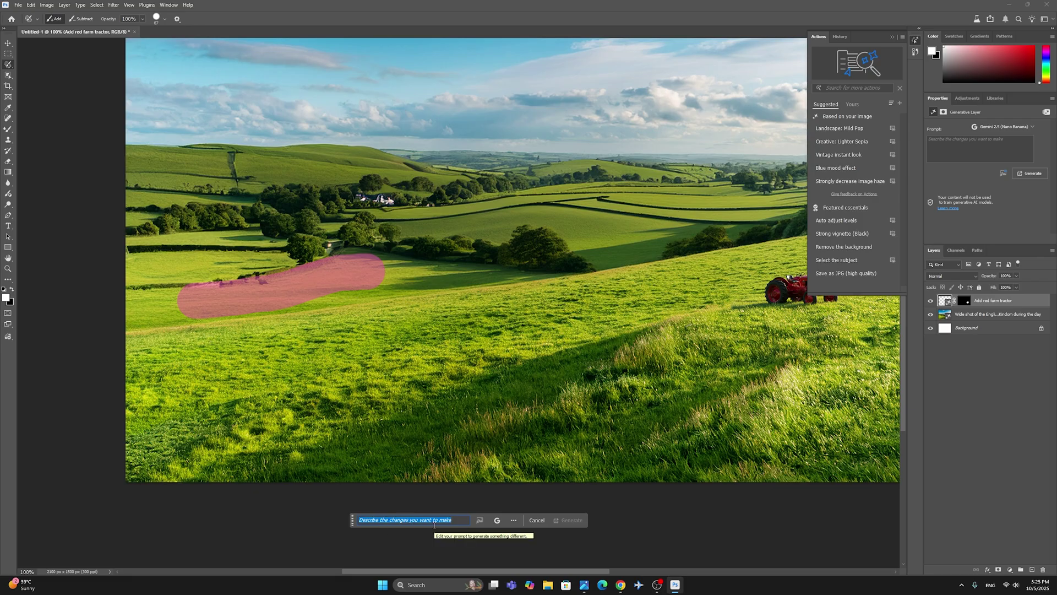
type("Cows grazing on grass")
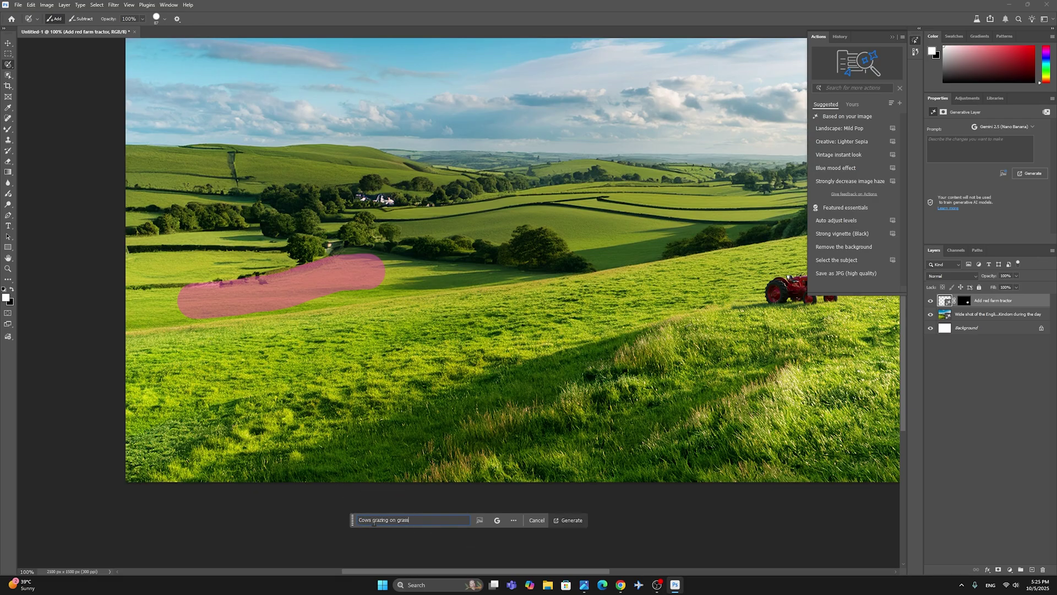
left_click(569, 520)
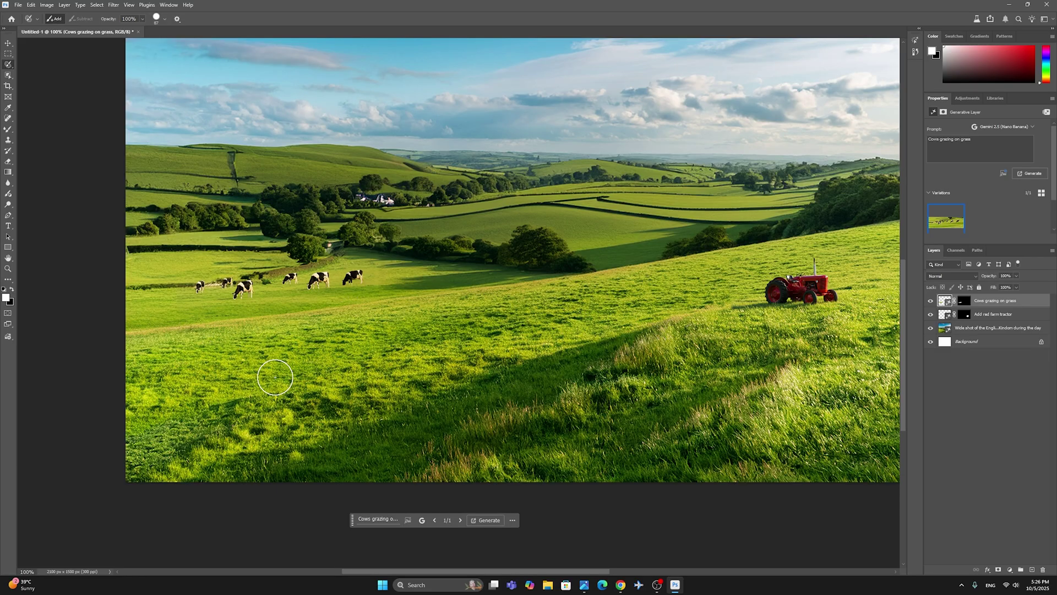
Brush-select a large patch of the foreground meadow below the cows and apply Generative Fill with the prompt "Horeses grazing on grass".
mouse_move(249, 356)
left_mouse_down()
mouse_move(516, 333)
mouse_move(252, 384)
mouse_move(267, 393)
mouse_move(468, 360)
mouse_move(349, 325)
mouse_move(218, 343)
left_mouse_up()
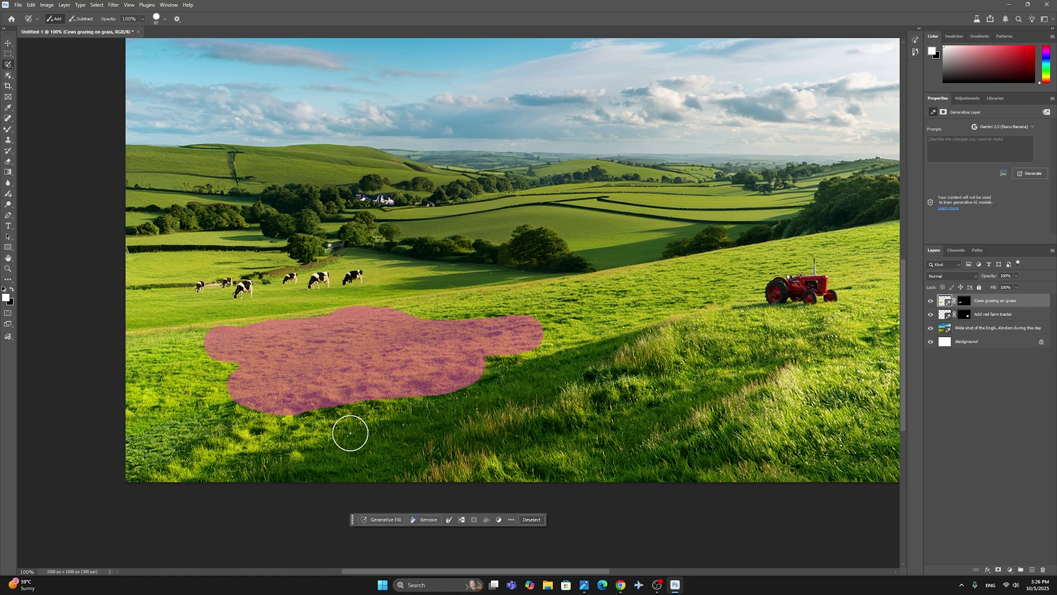
left_click(378, 519)
type("Horeses grazing on grass")
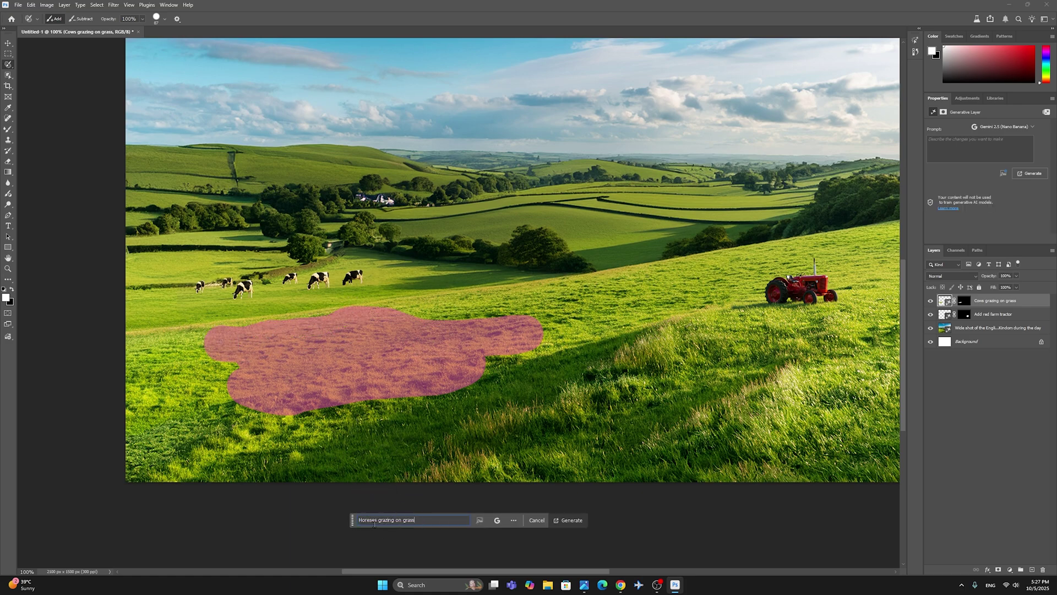
left_click(561, 520)
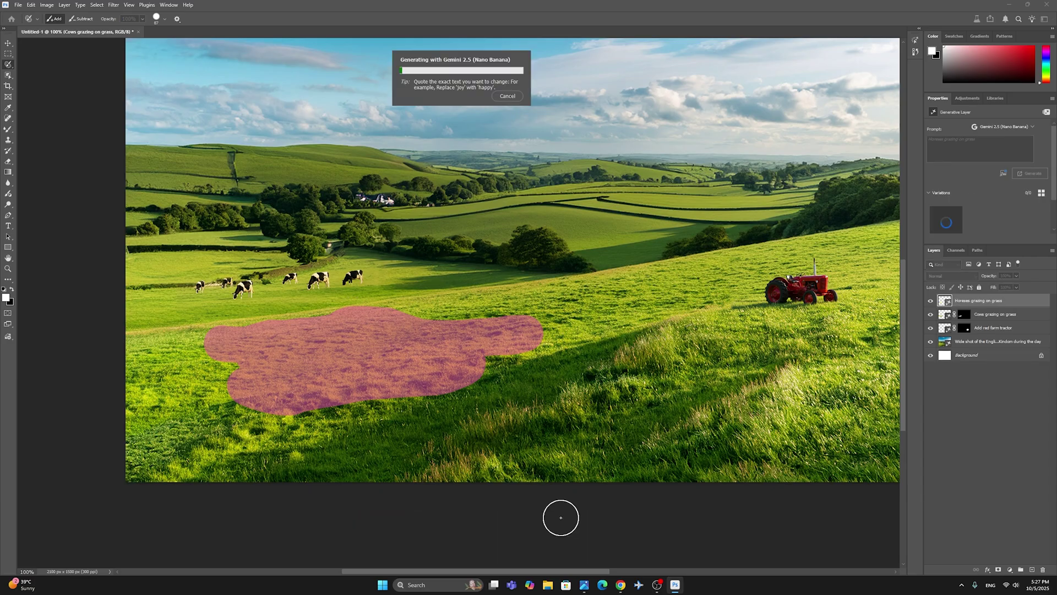
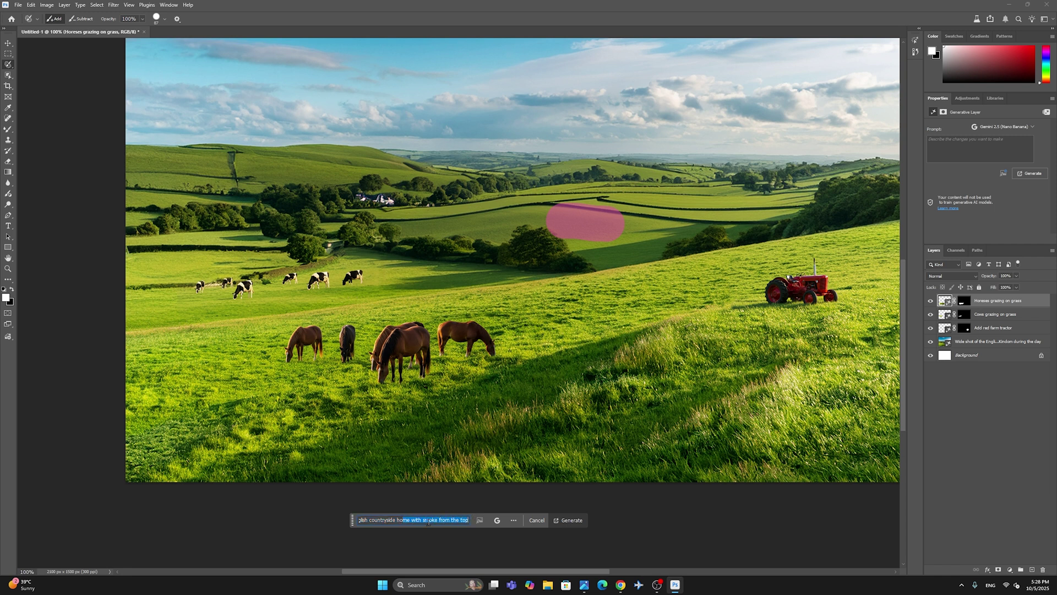
Generate "English countryside home with smoke from the top" in the selected patch of the distant field, and regenerate it for another variation.
left_click(571, 520)
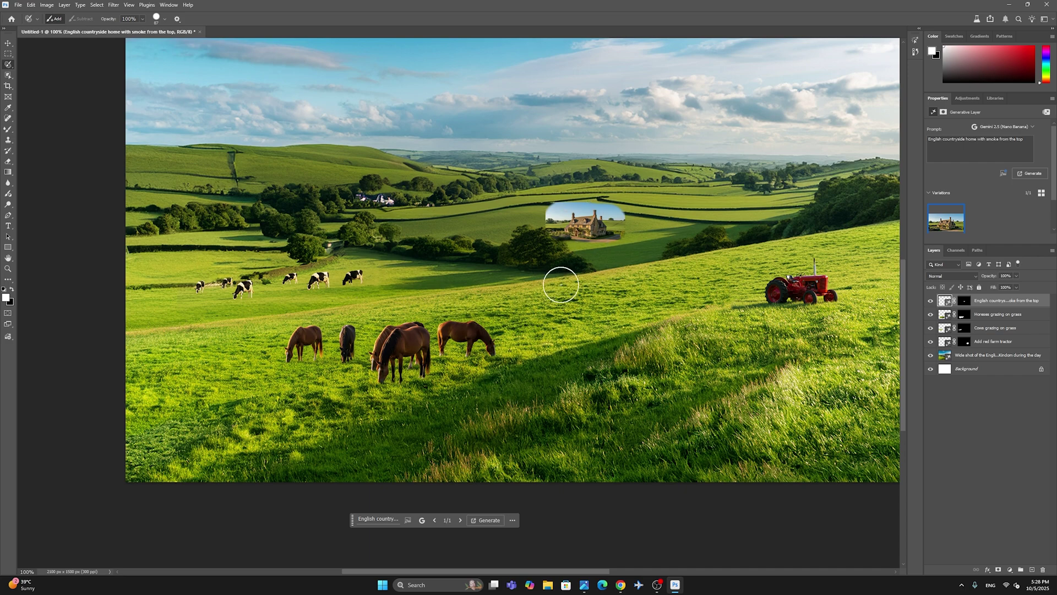
left_click(482, 508)
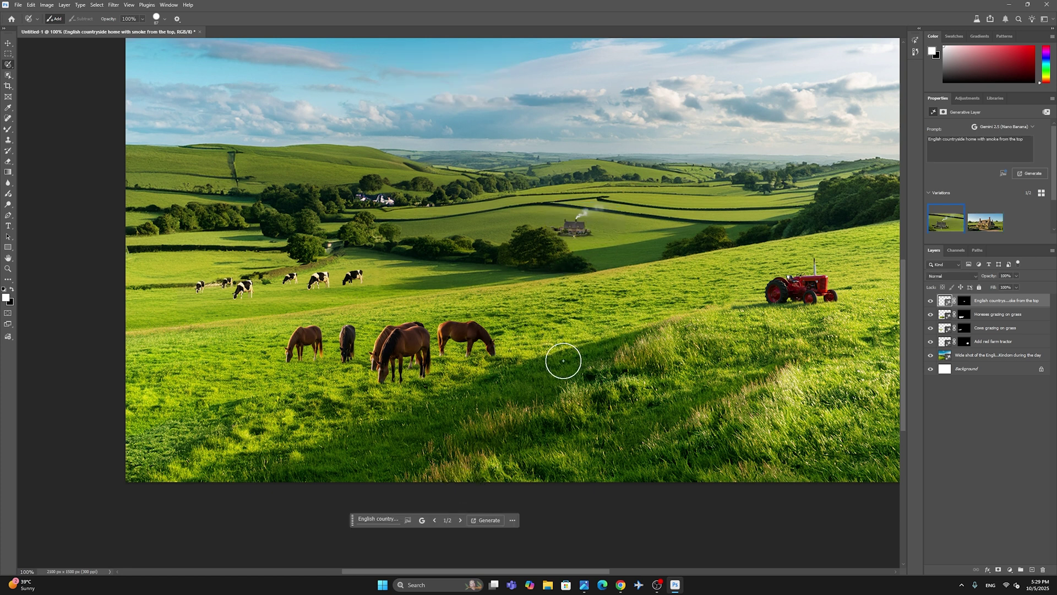
Examine the generated country home with chimney smoke and its surrounding fields, up close and within the full landscape.
key("ctrl+0")
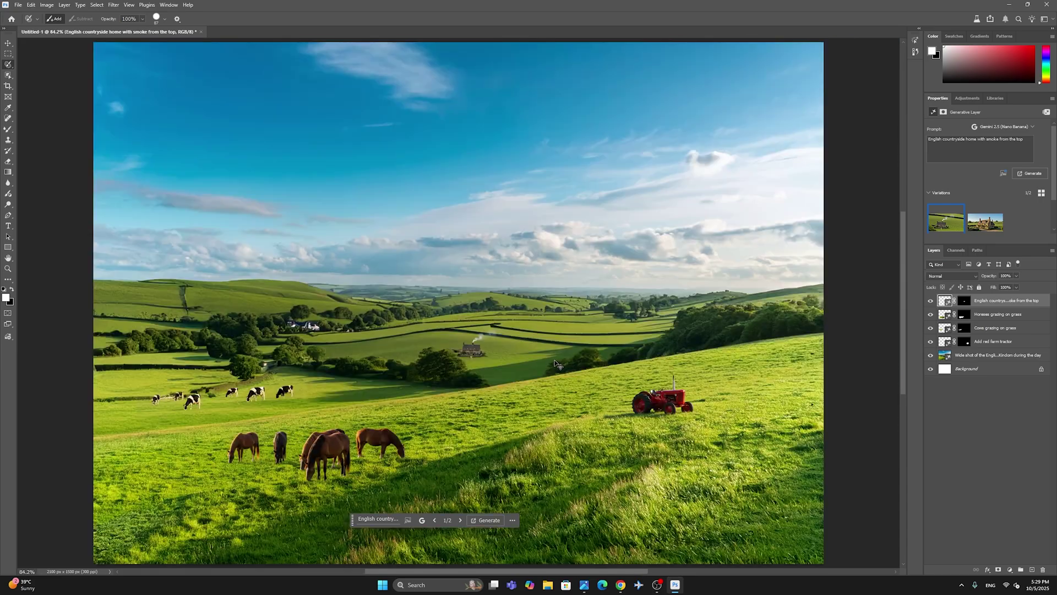
key("ctrl+minus")
key("ctrl+plus")
key("ctrl+plus")
key("ctrl+plus")
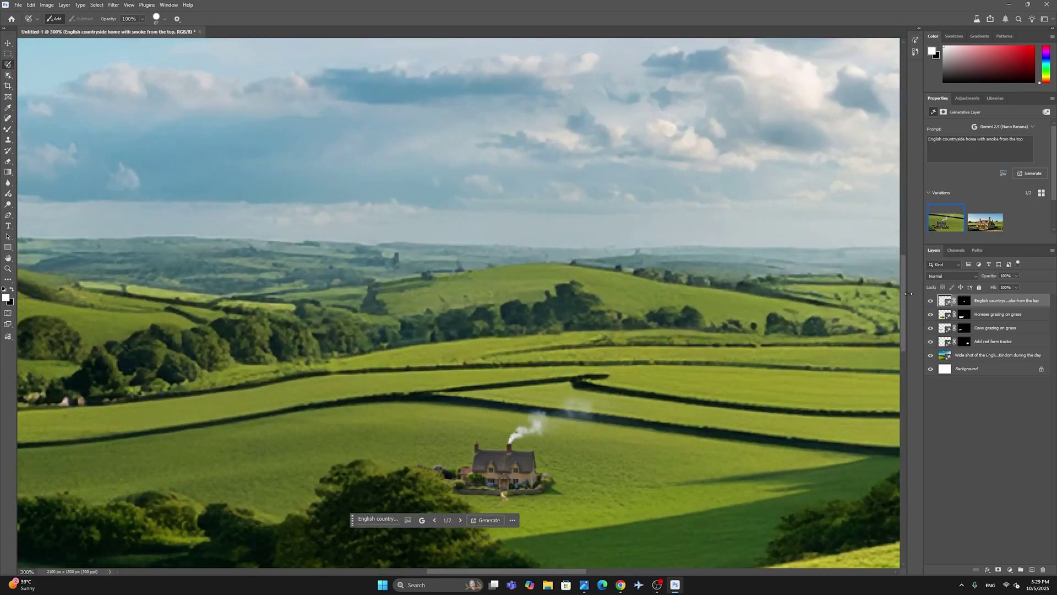
scroll(892, 292, "down", 5)
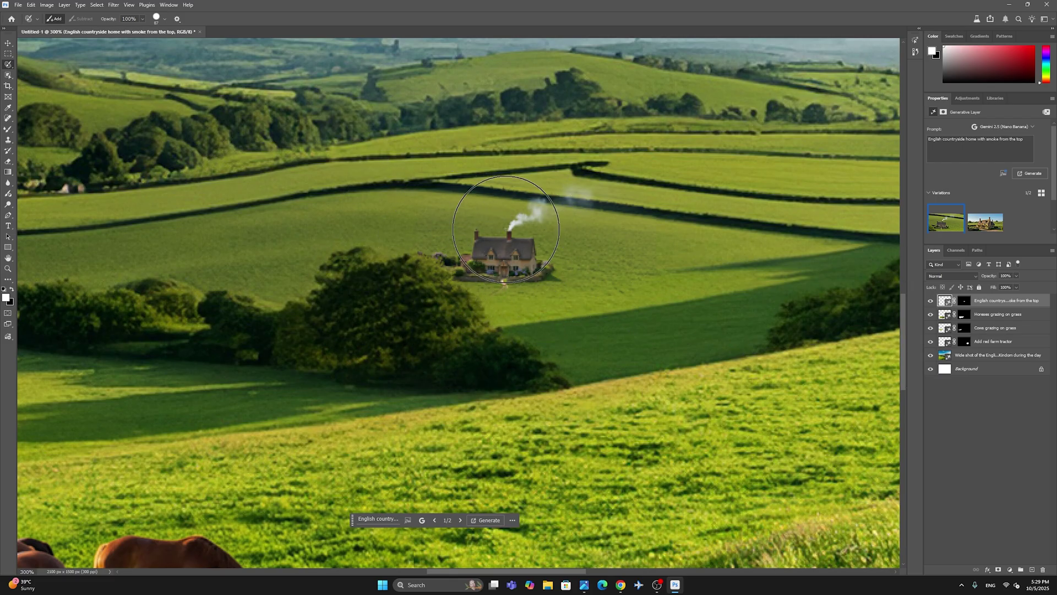
scroll(522, 251, "down", 5)
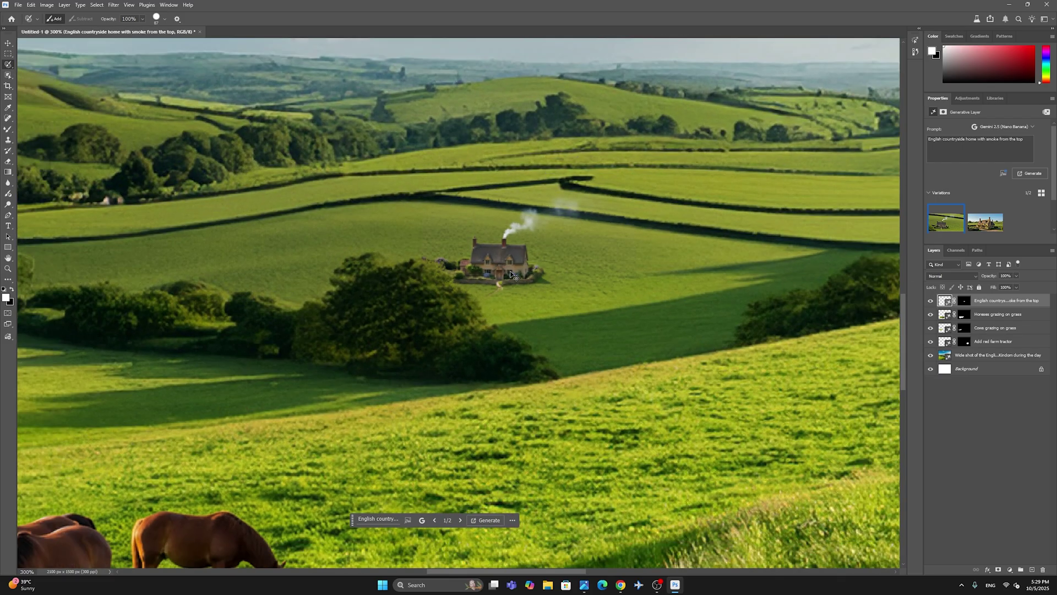
scroll(503, 276, "up", 2)
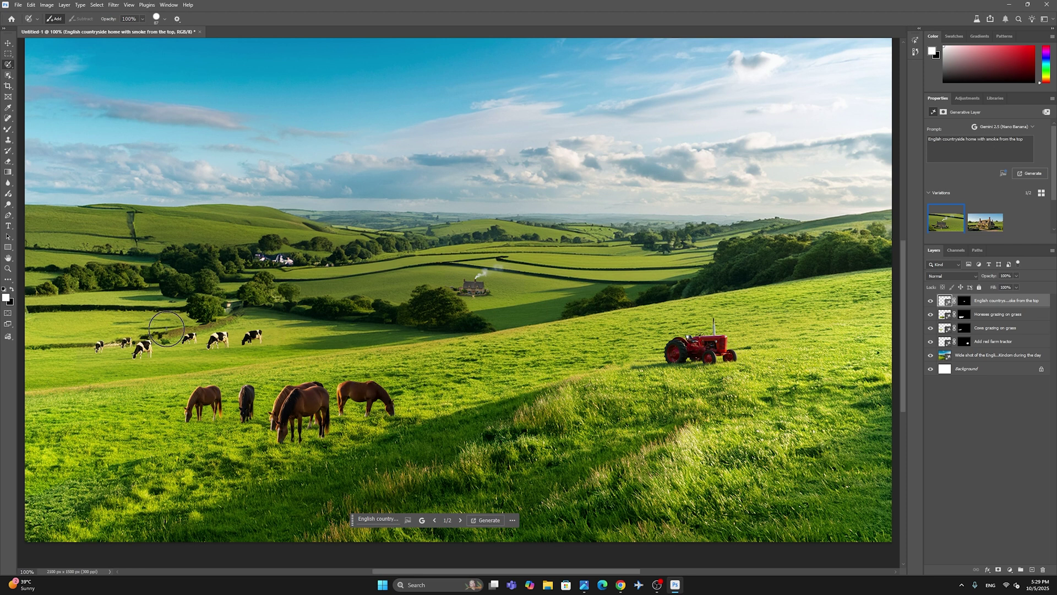
Shift the horses layer to the right toward the middle of the meadow with the Move tool and regenerate its content.
left_click(6, 42)
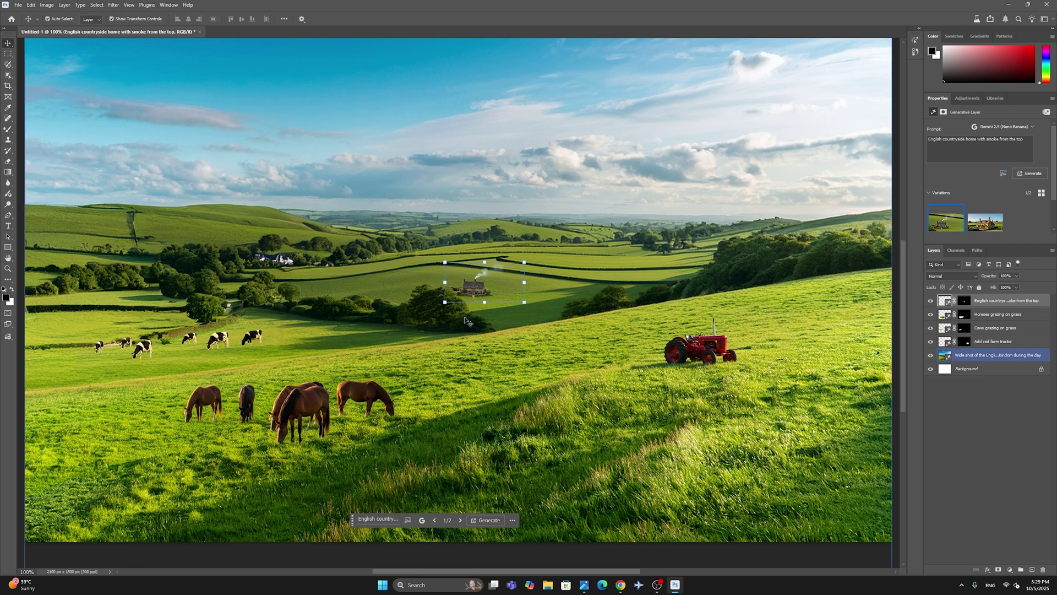
left_click(360, 405)
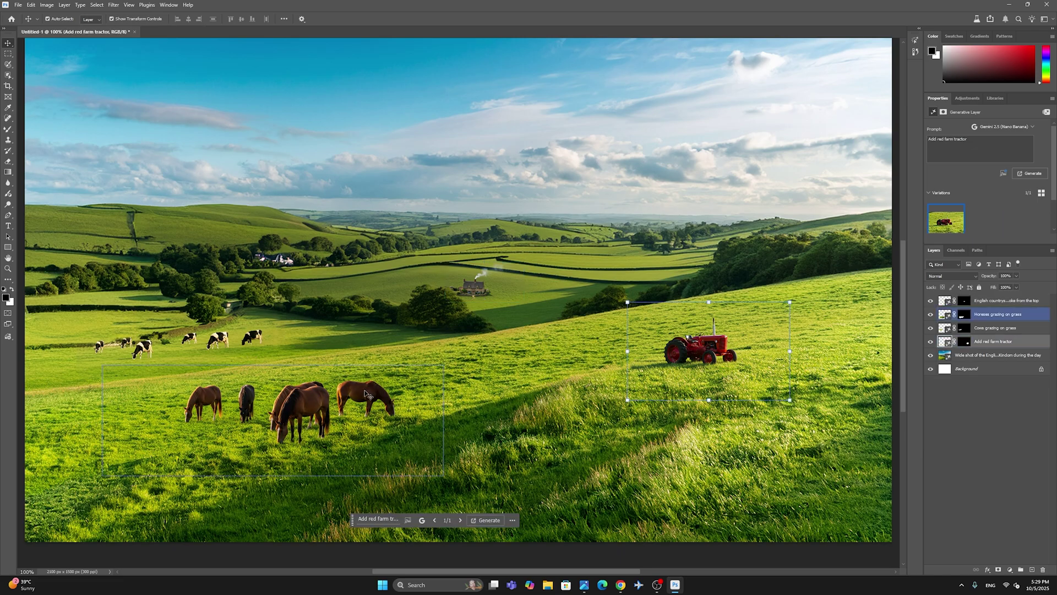
left_click(211, 345)
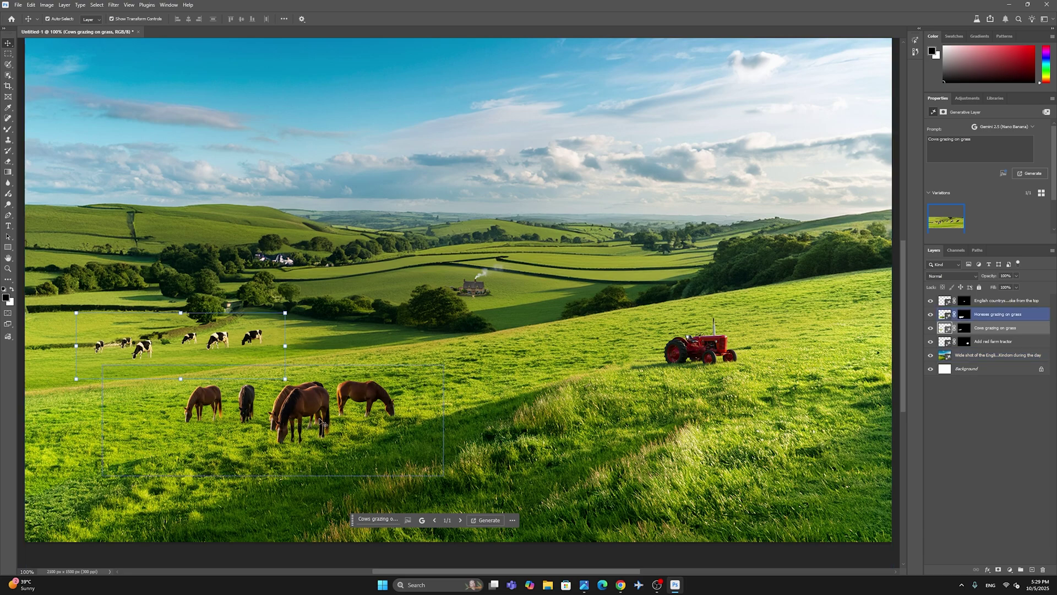
left_click_drag(299, 416, 469, 404)
left_click(481, 520)
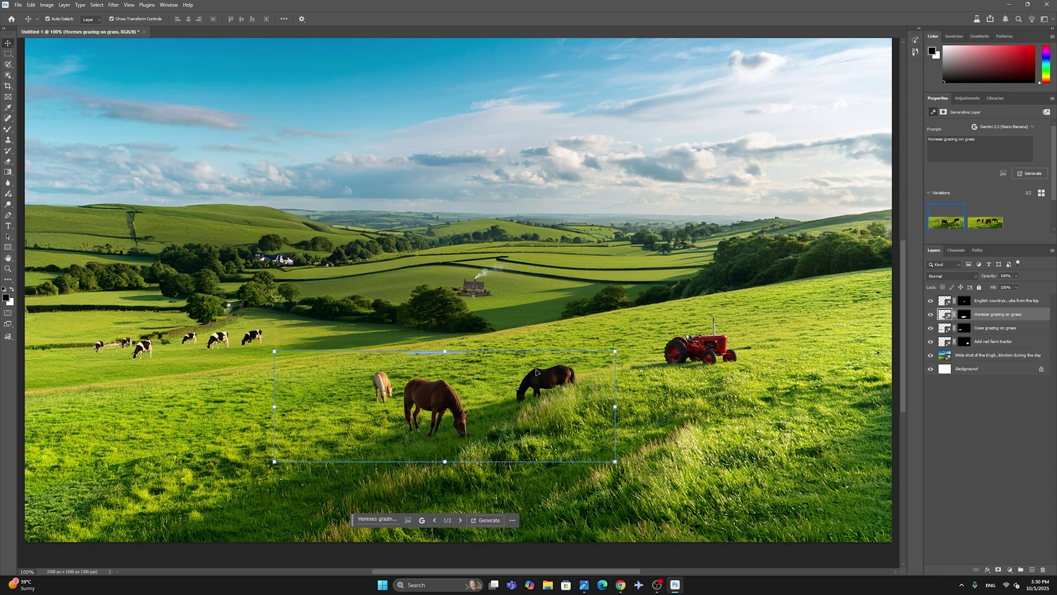
Shift the horses layer partway back to the left and scale it up to about 125%.
left_click(575, 325)
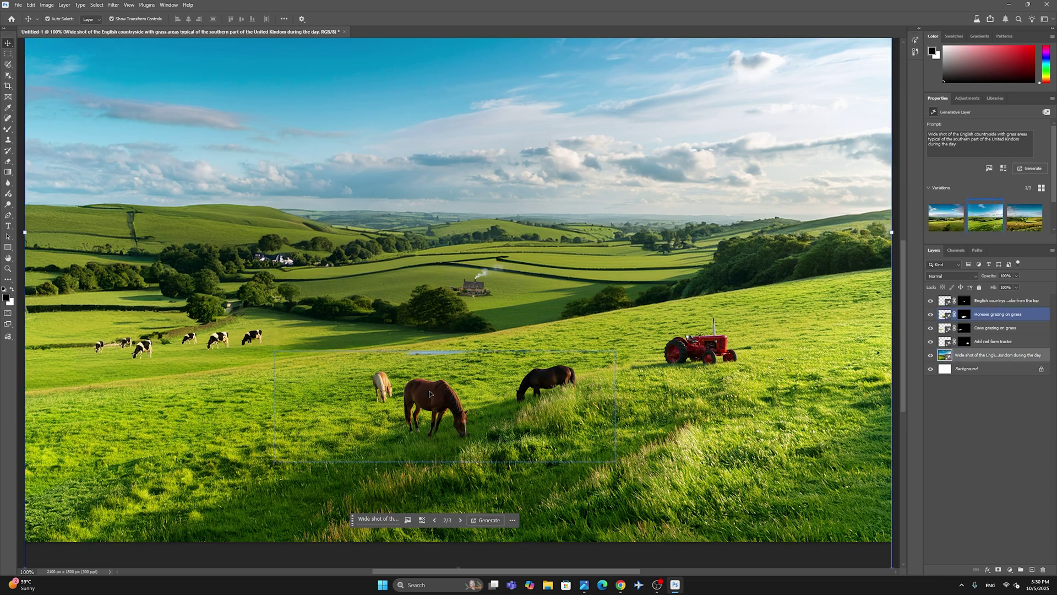
left_click(444, 403)
left_click_drag(444, 403, 386, 401)
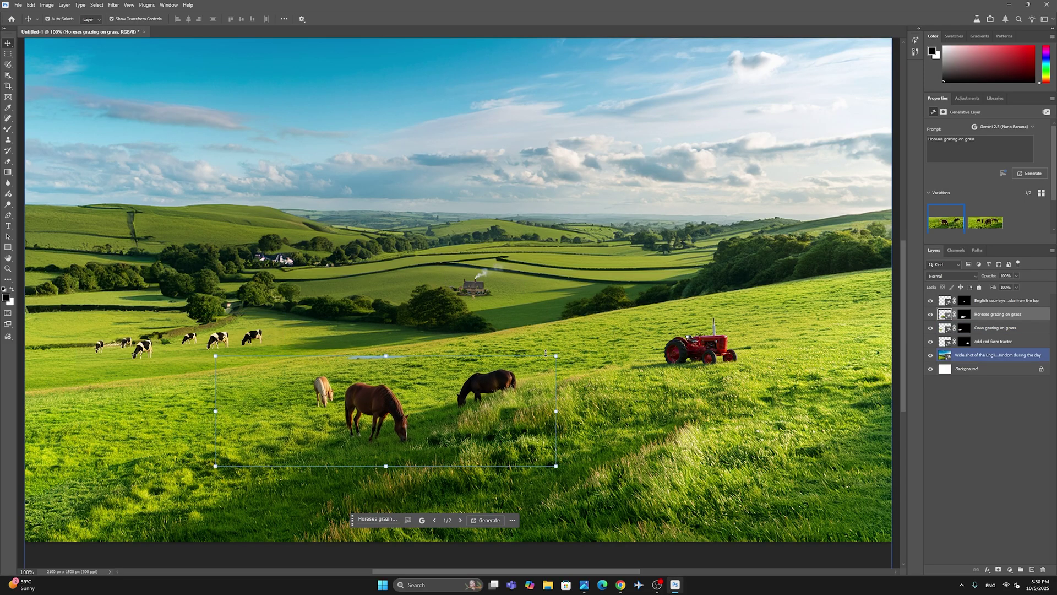
left_click_drag(556, 357, 639, 329)
left_click_drag(527, 370, 516, 389)
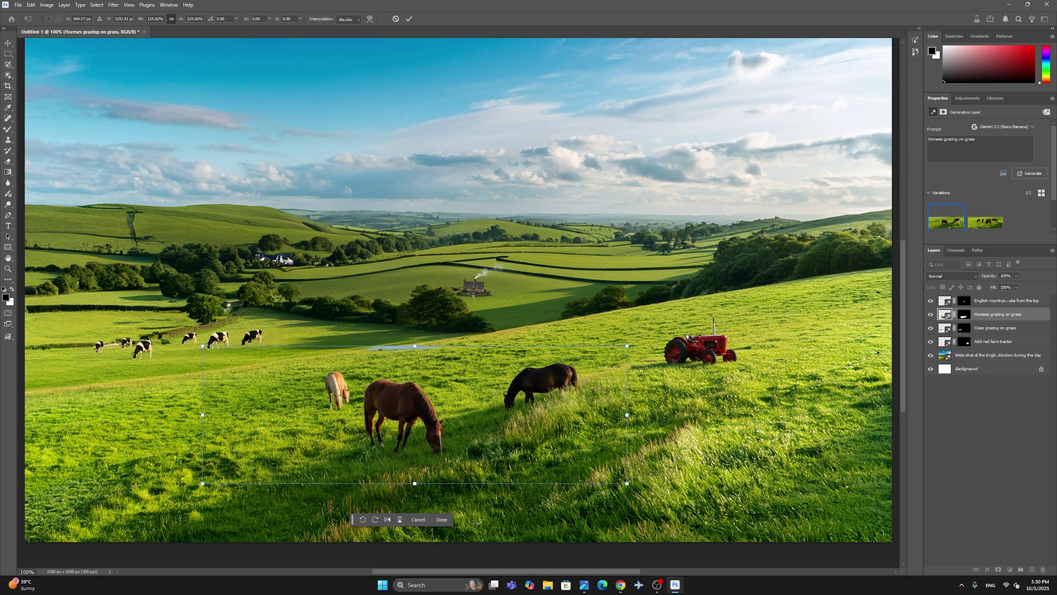
left_click(441, 519)
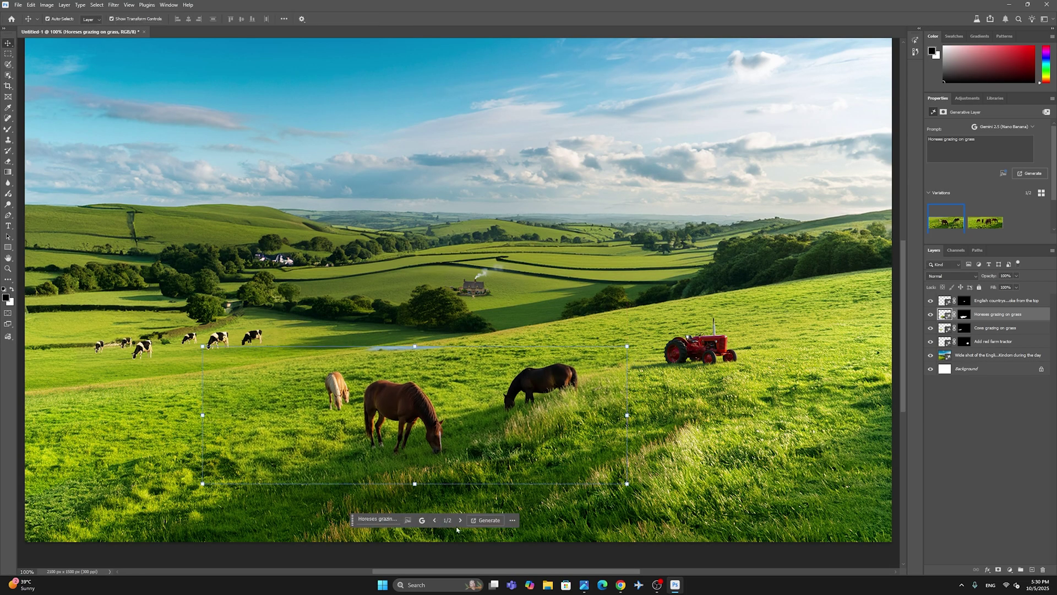
Regenerate the enlarged horses layer with the same prompt and select the base countryside layer.
left_click(487, 519)
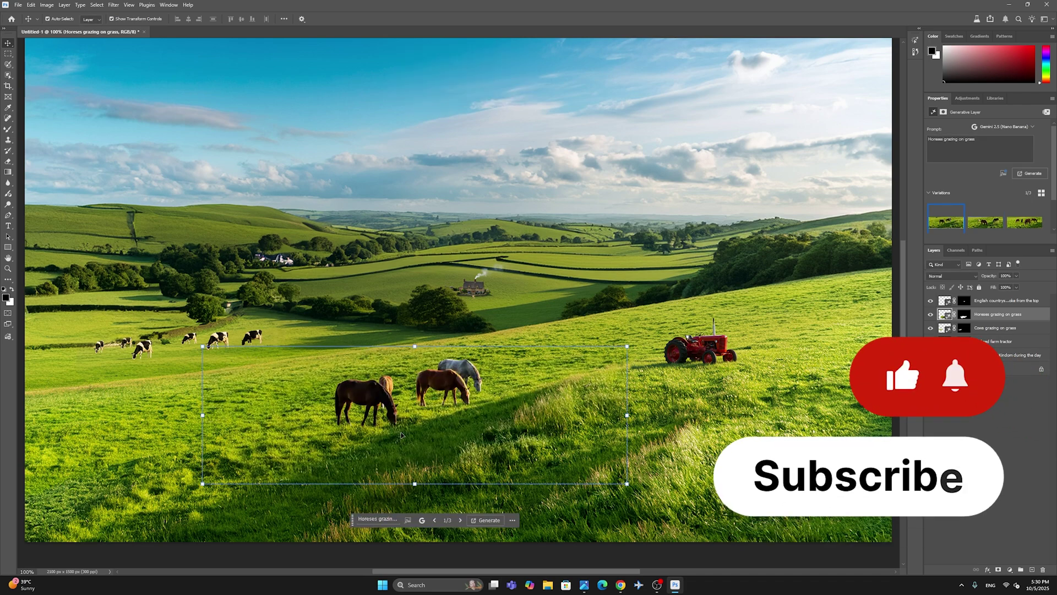
left_click(647, 437)
left_click(370, 393)
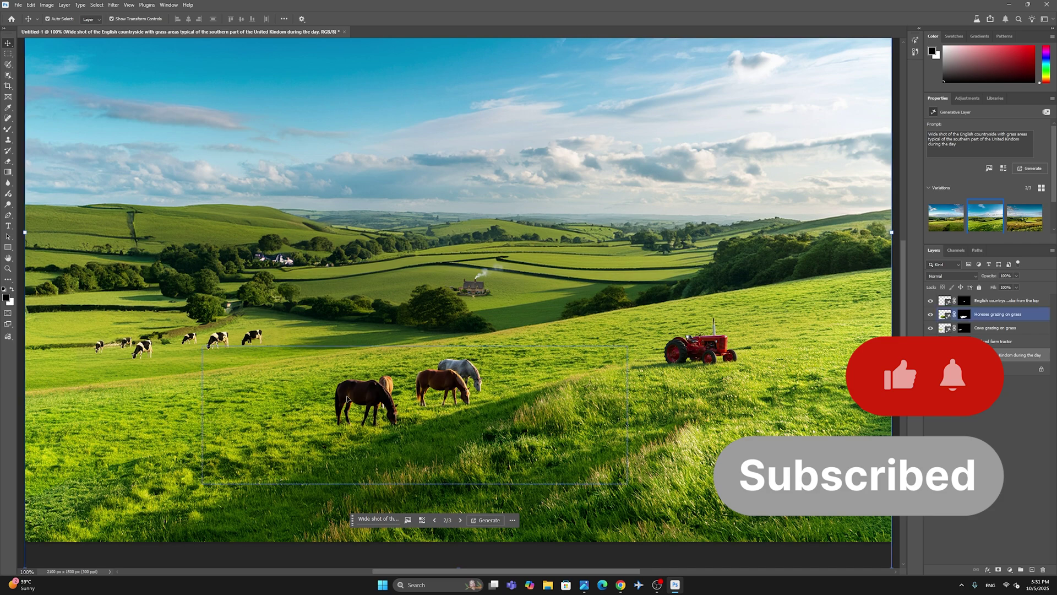
left_click(114, 402)
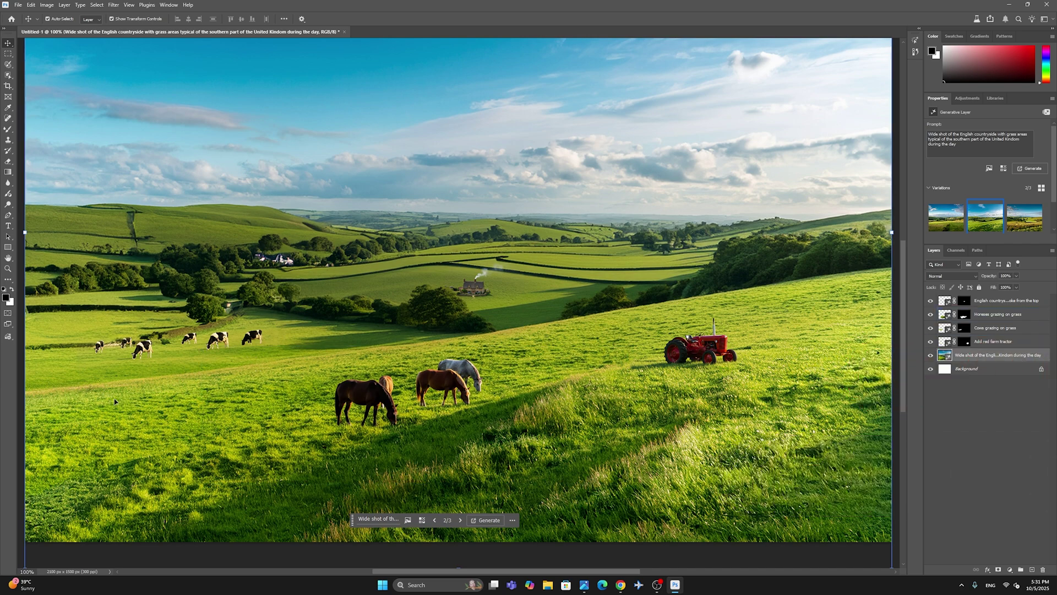
Move the cows layer into the distant field and shrink it to fit just left of the country home.
left_click(216, 367)
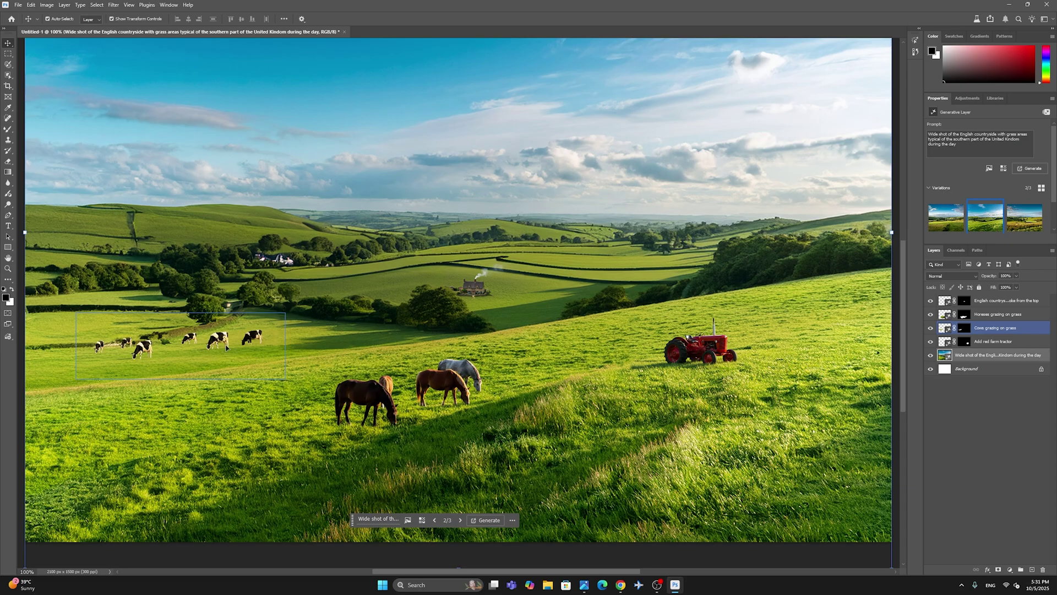
left_click_drag(216, 366, 567, 286)
key("ctrl+t")
left_click_drag(630, 262, 400, 285)
left_click(442, 519)
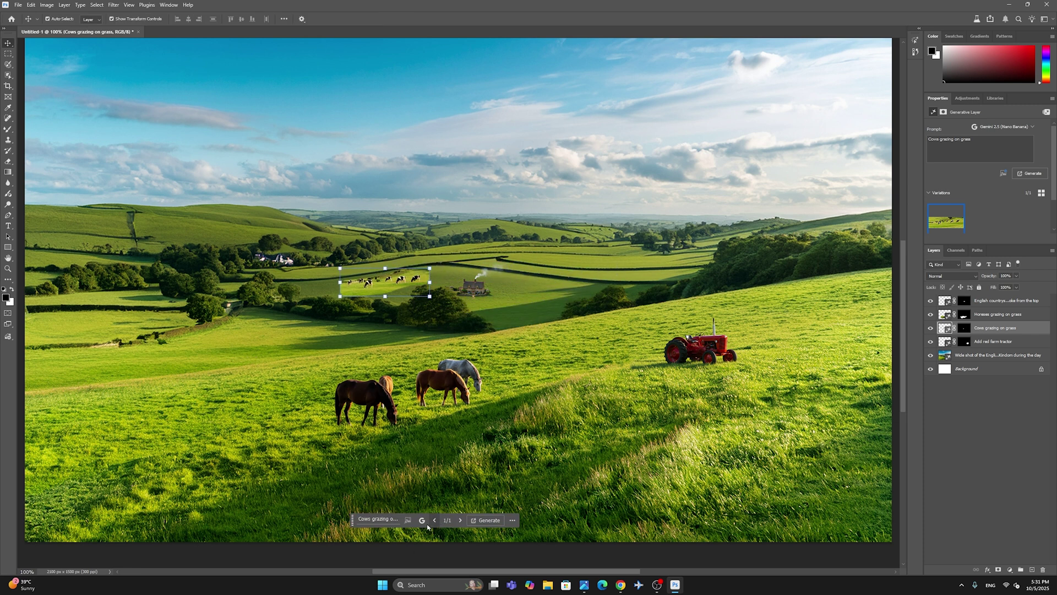
Regenerate the cows layer in the distant field and check the result up close and within the full landscape.
left_click(489, 524)
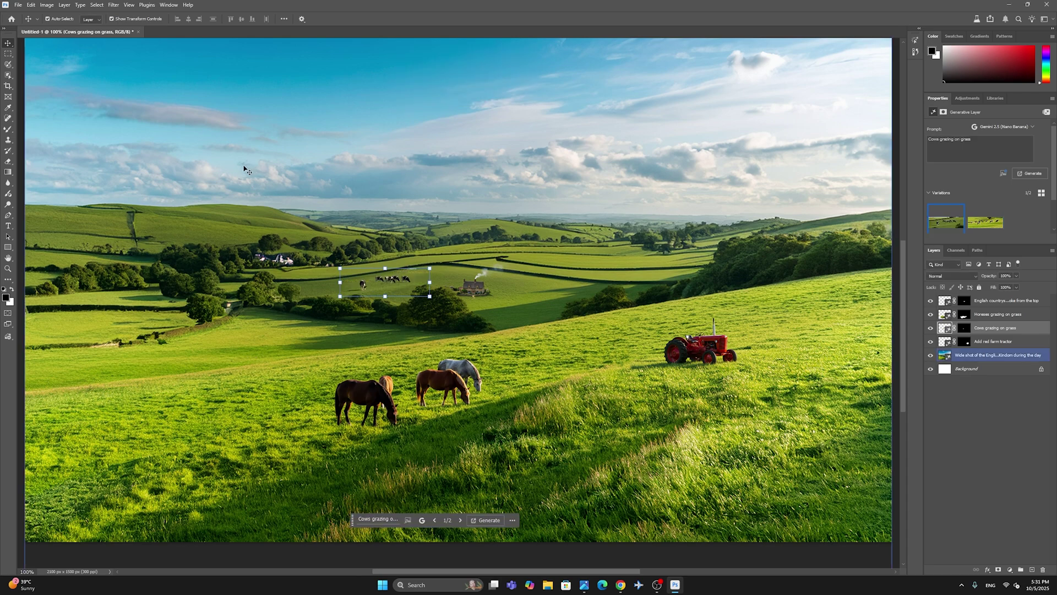
left_click(506, 313)
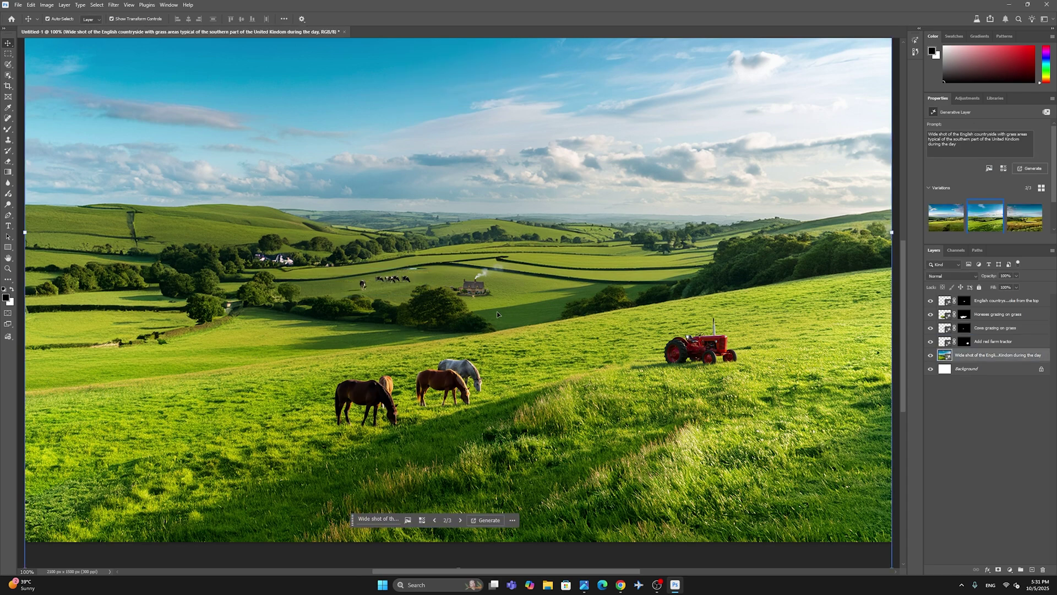
key("ctrl+plus")
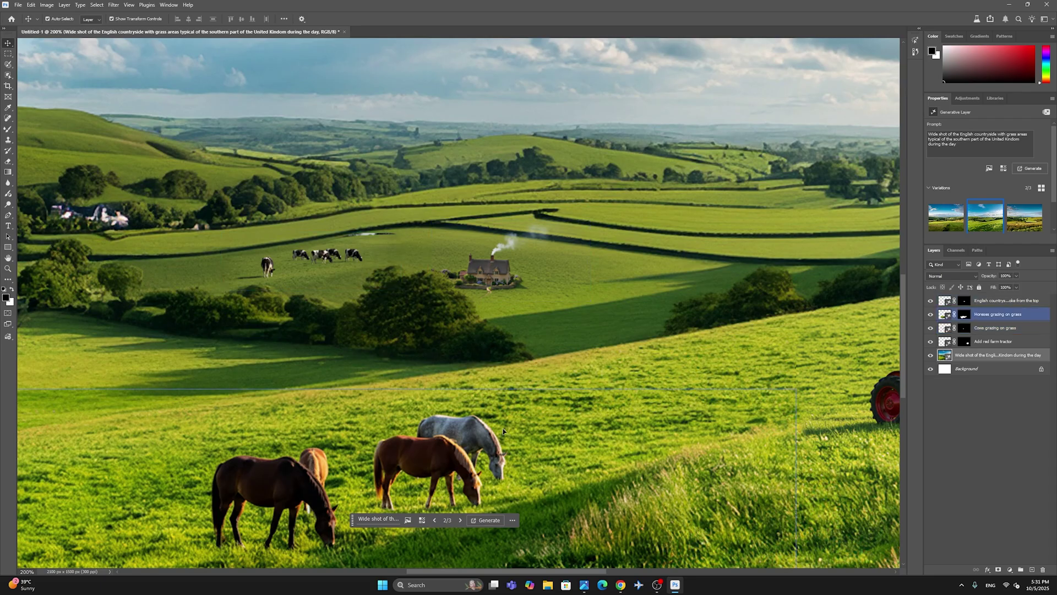
key("ctrl+minus")
key("ctrl+minus")
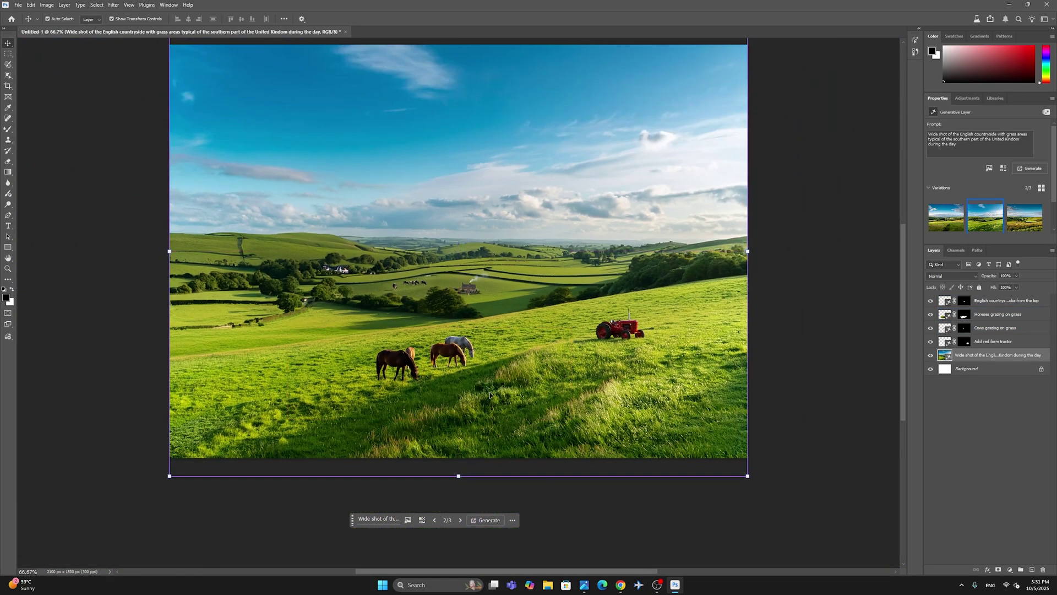
key("ctrl+plus")
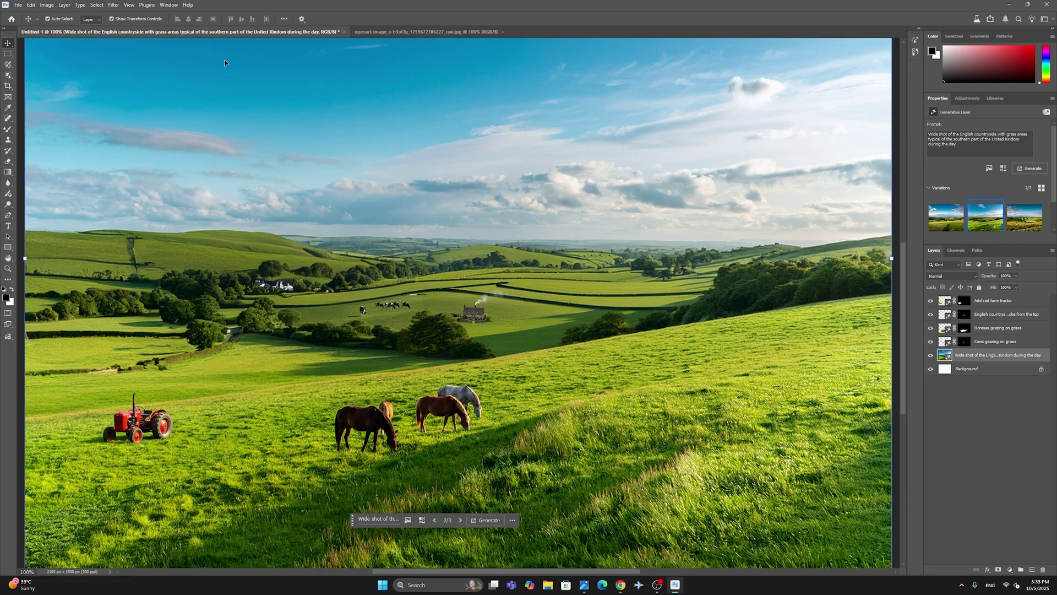
In the open portrait document, select the woman as subject and apply Generative Fill with the prompt "She is wearing red lipstick".
left_click(402, 32)
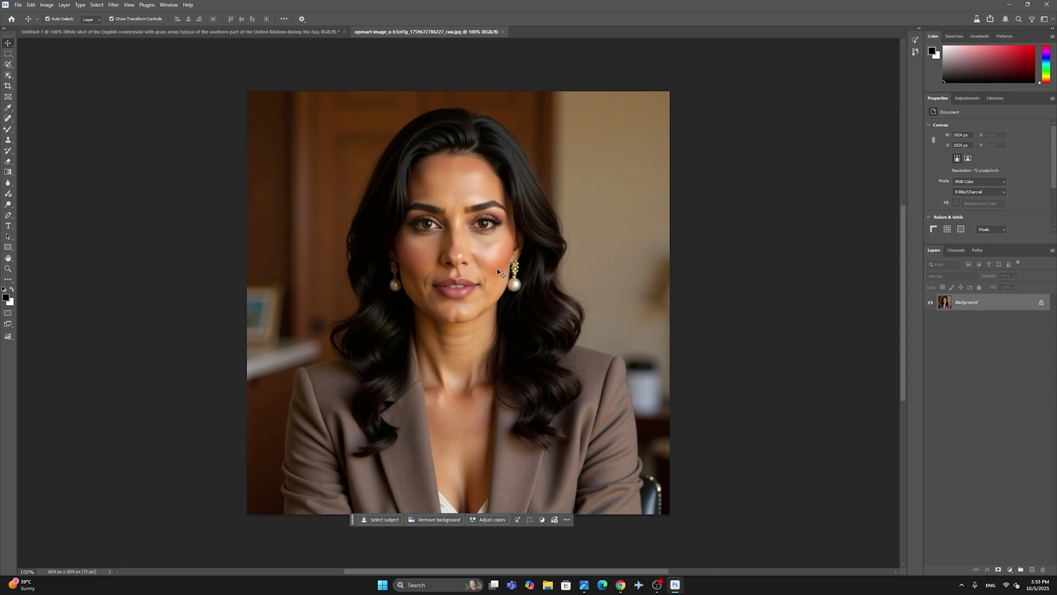
left_click(387, 521)
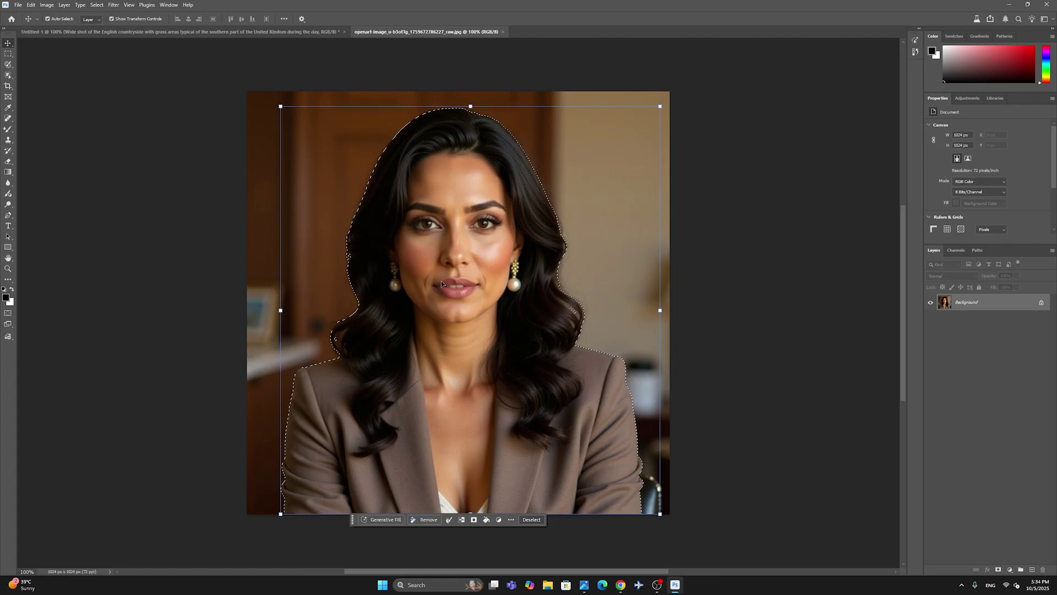
left_click(384, 520)
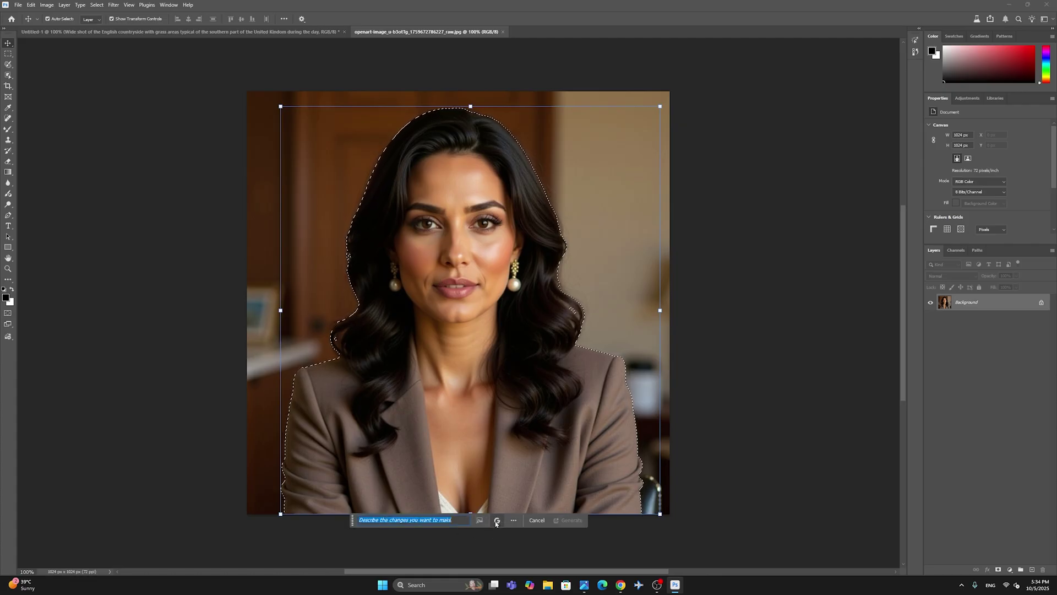
left_click(453, 520)
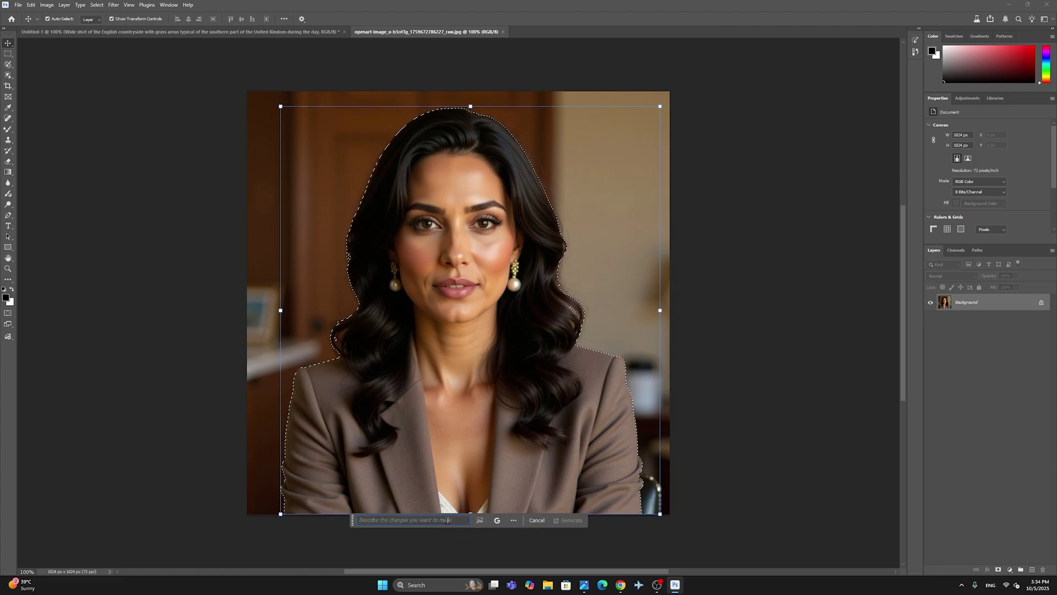
type("She is wearing red lipstick")
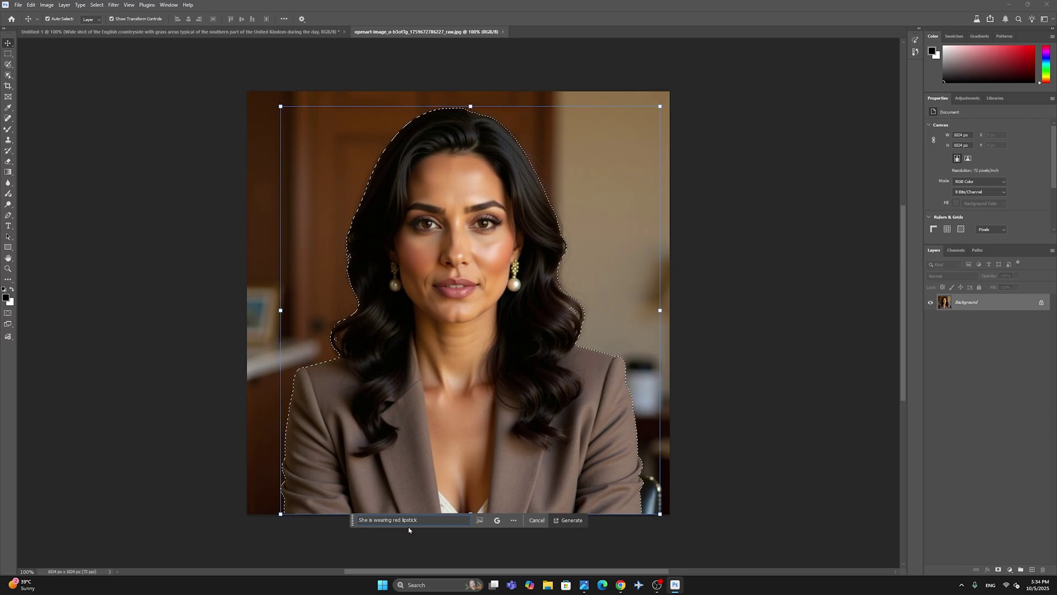
left_click(570, 521)
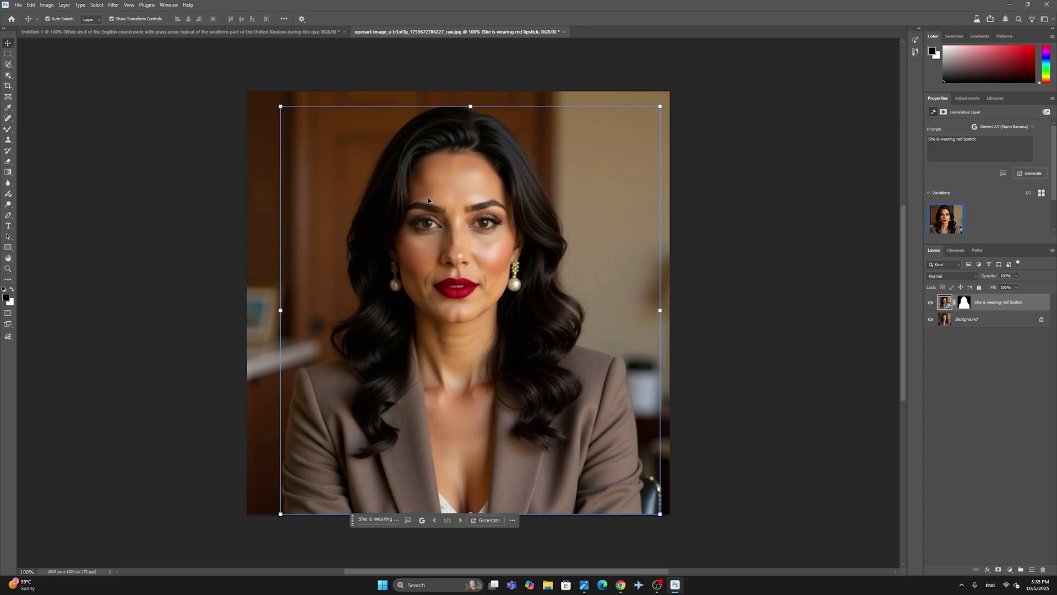
Extend the portrait layer's prompt to "She is wearing red lipstick, and she has short hair" and regenerate it.
left_click(389, 521)
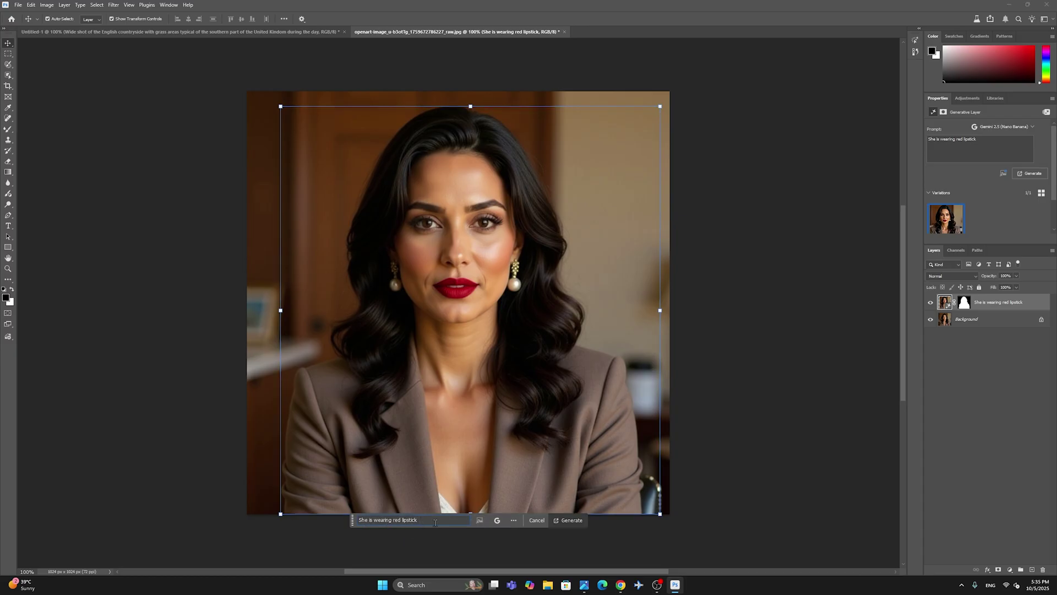
type(", and she has short hair")
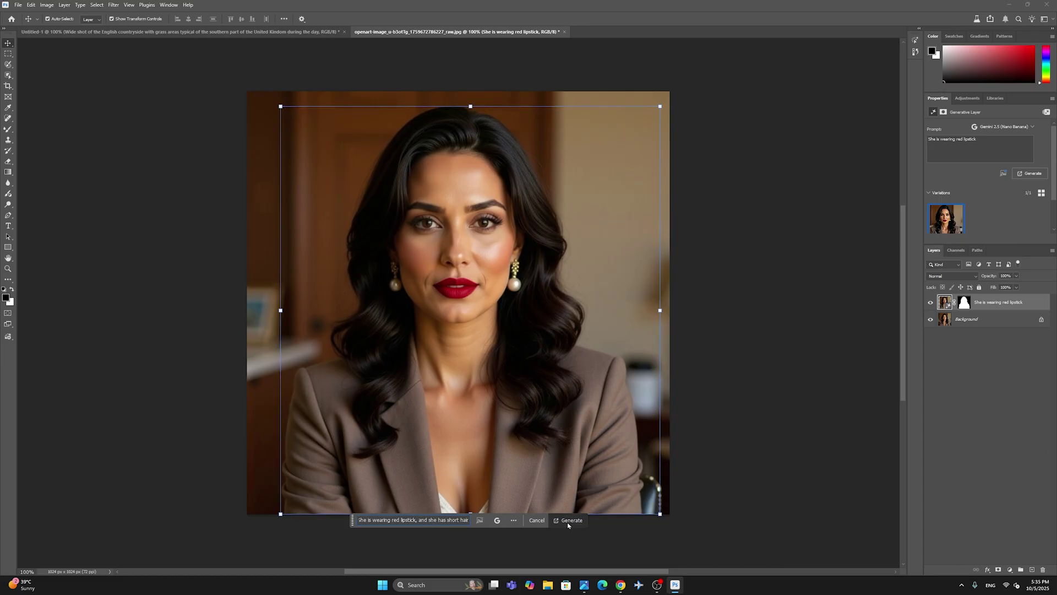
left_click(568, 520)
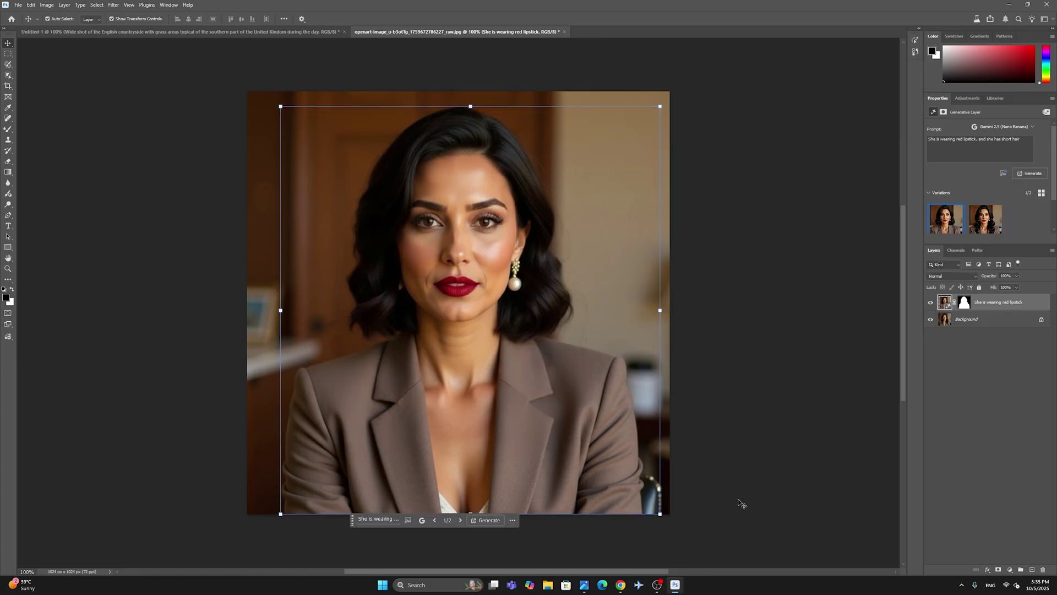
left_click(755, 501)
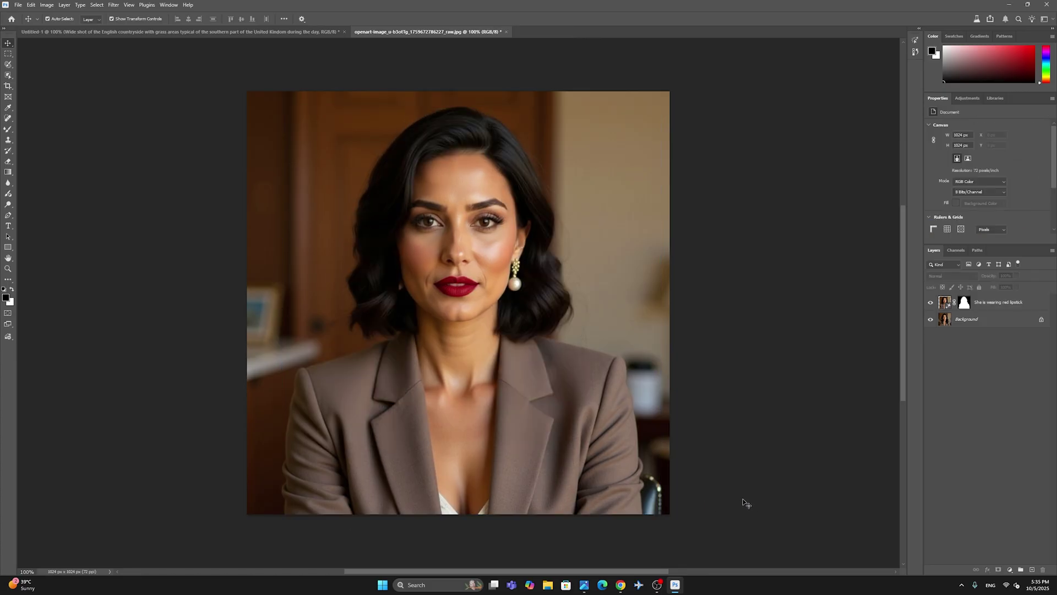
Replace the portrait layer's prompt with one placing her "at an urban cafe with a friend and having coffee" and generate the scene.
left_click(400, 338)
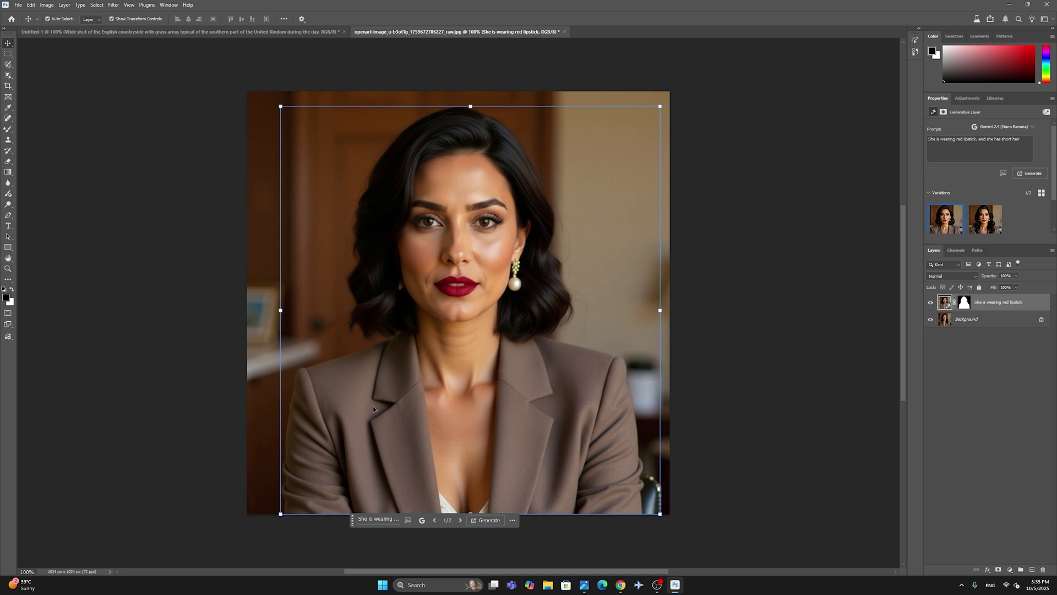
left_click(380, 521)
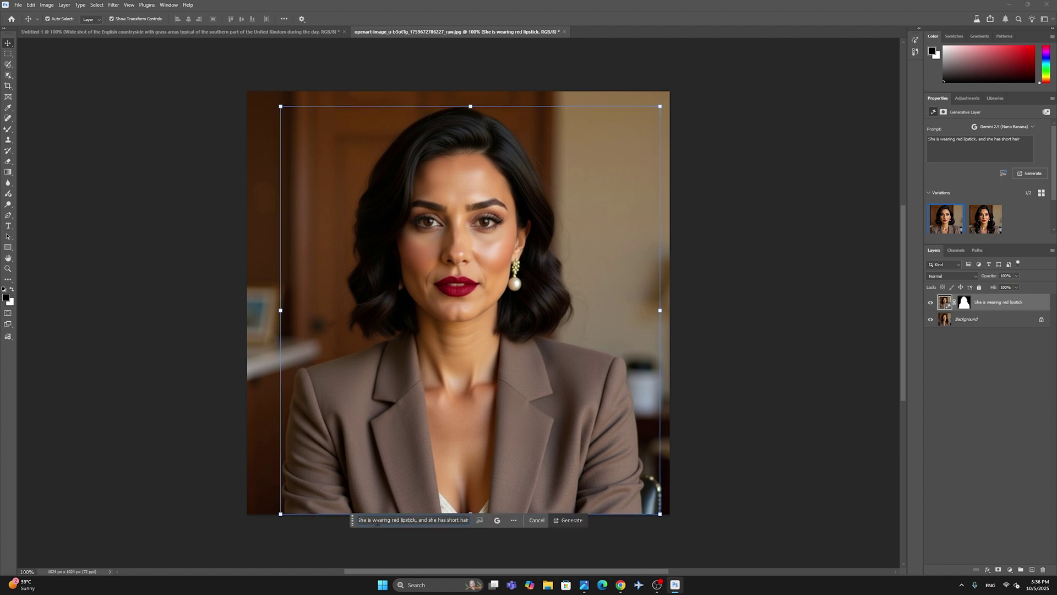
left_click_drag(390, 519, 480, 520)
left_click(466, 519)
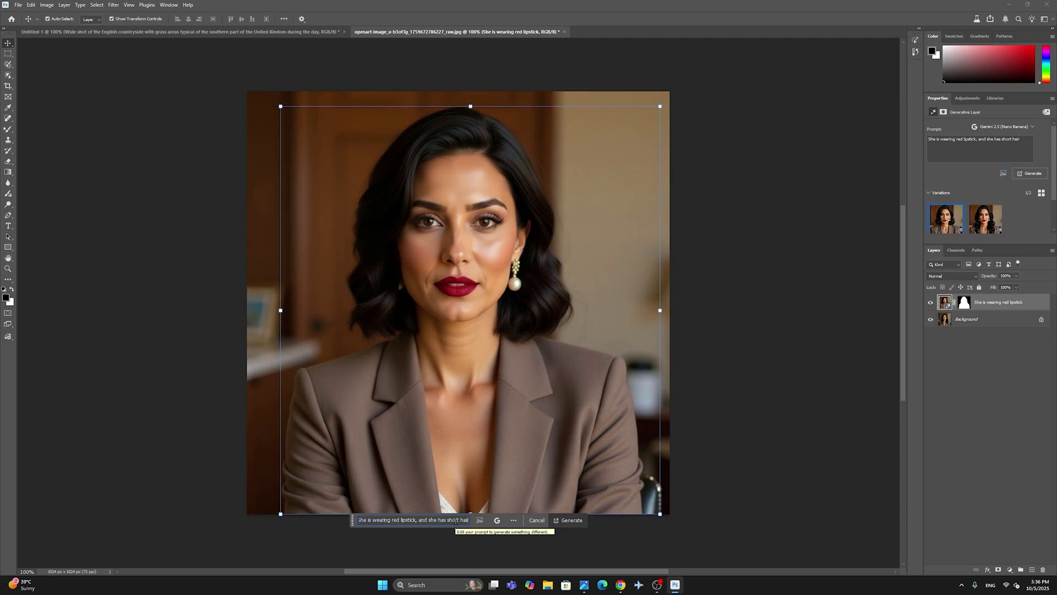
key("ctrl+v")
left_click_drag(453, 520, 349, 518)
left_click(397, 520)
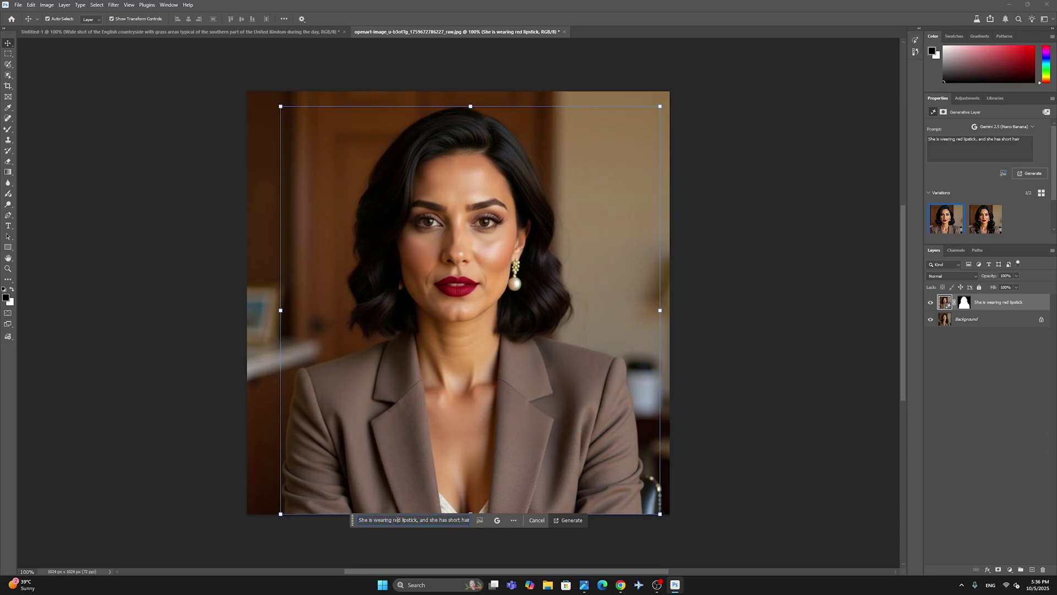
key("ctrl+a")
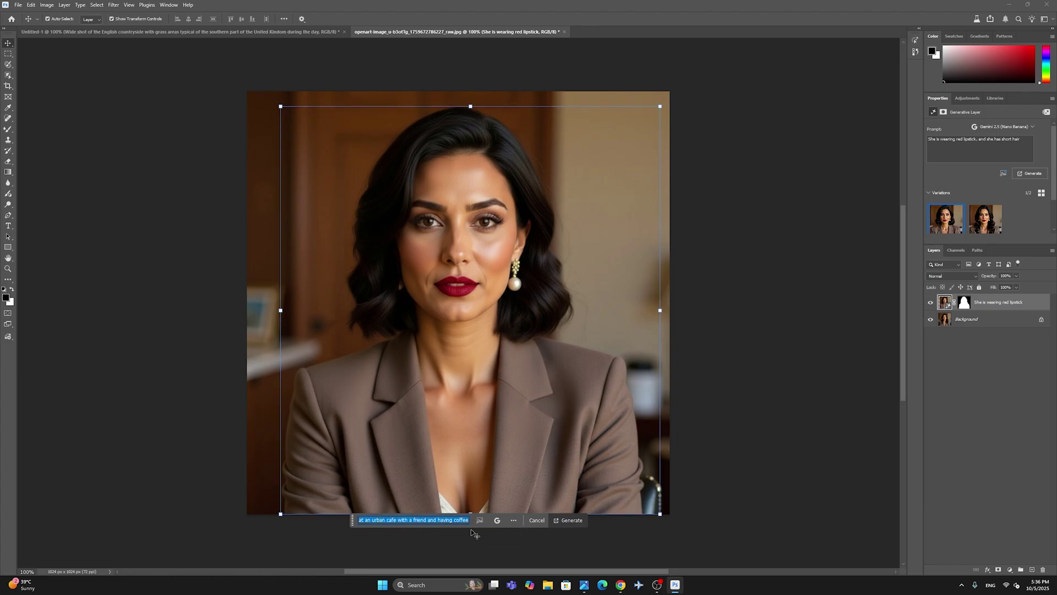
left_click(571, 521)
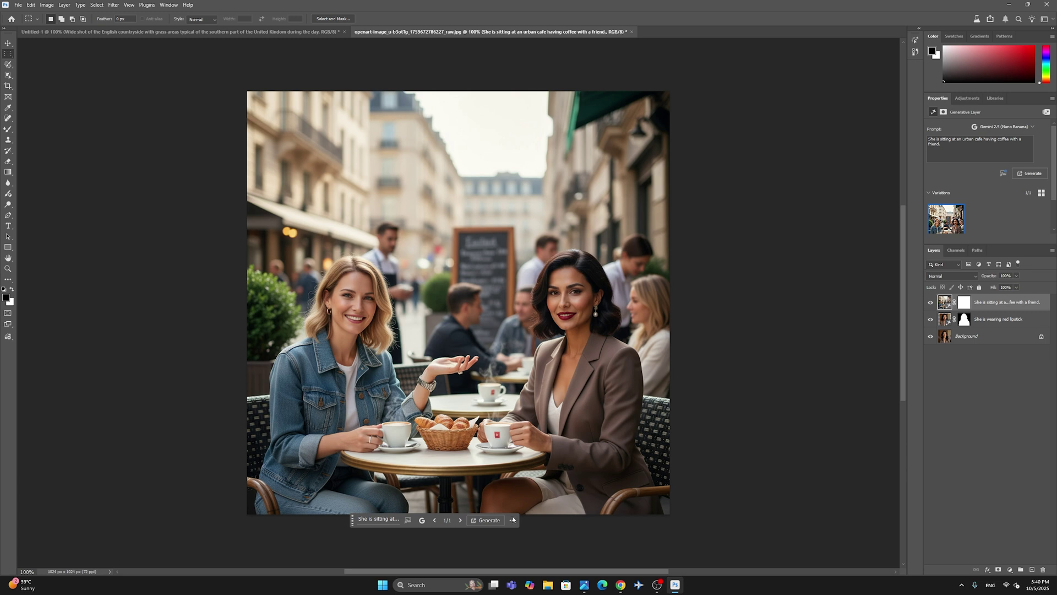
Change the ending of the cafe layer's prompt to "alone. Remove the friend." and regenerate the scene.
left_click(371, 519)
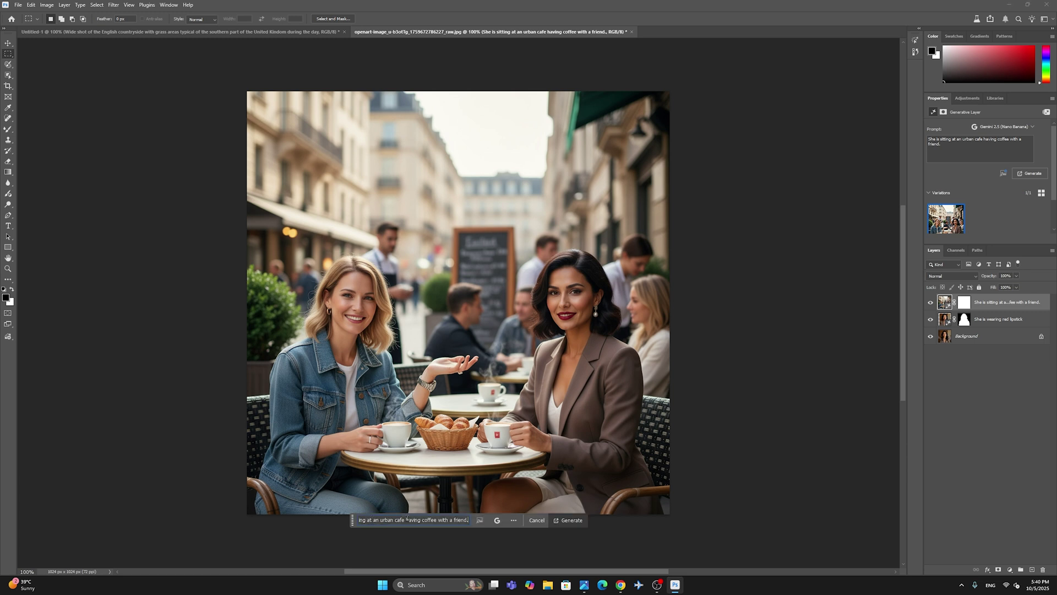
left_click_drag(439, 518, 469, 519)
type("alone. Remove the friend.")
left_click(569, 519)
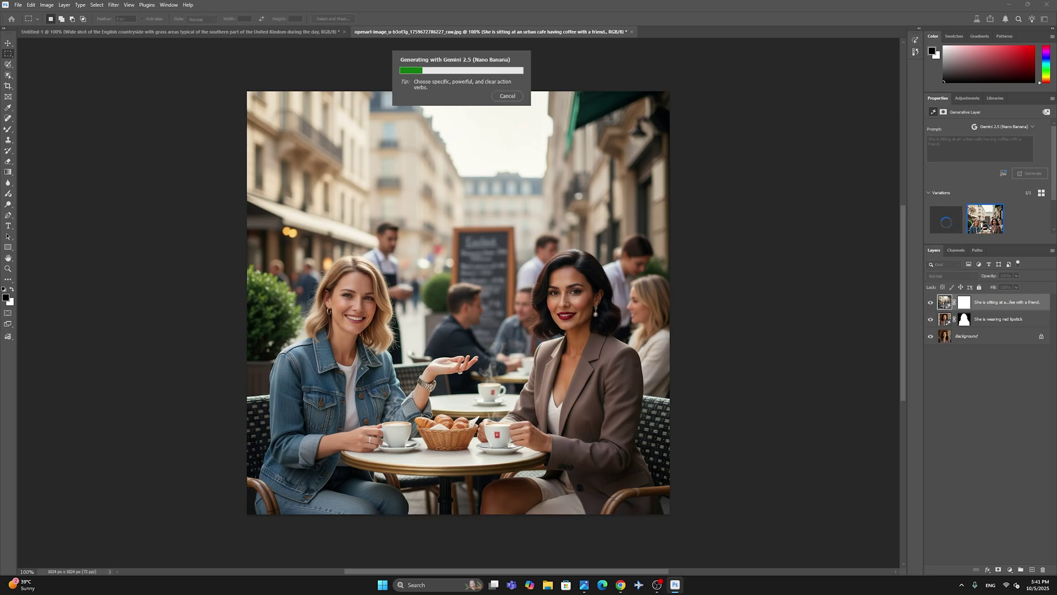